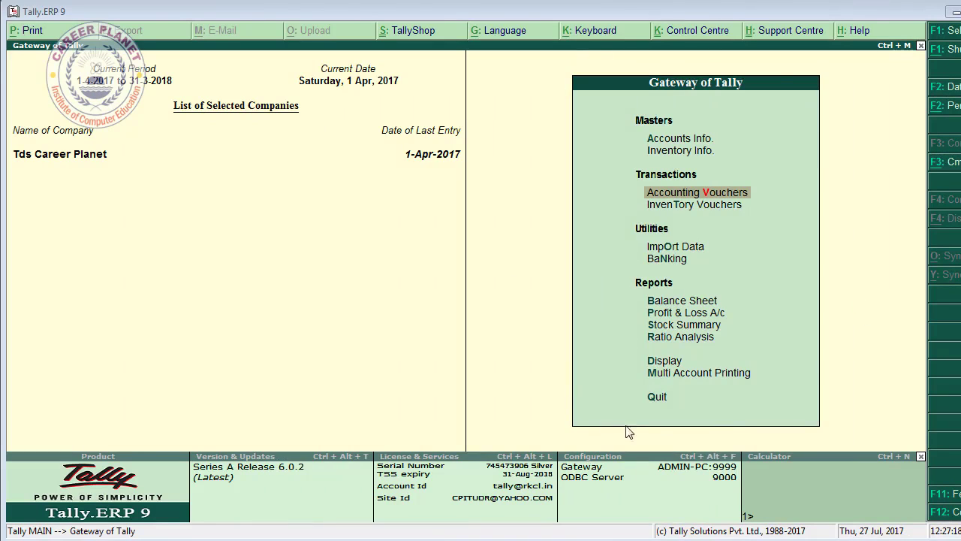
- Open the company's Statutory & Taxation features, enable Set/alter GST details, and accept the existing GST details
key("F11")
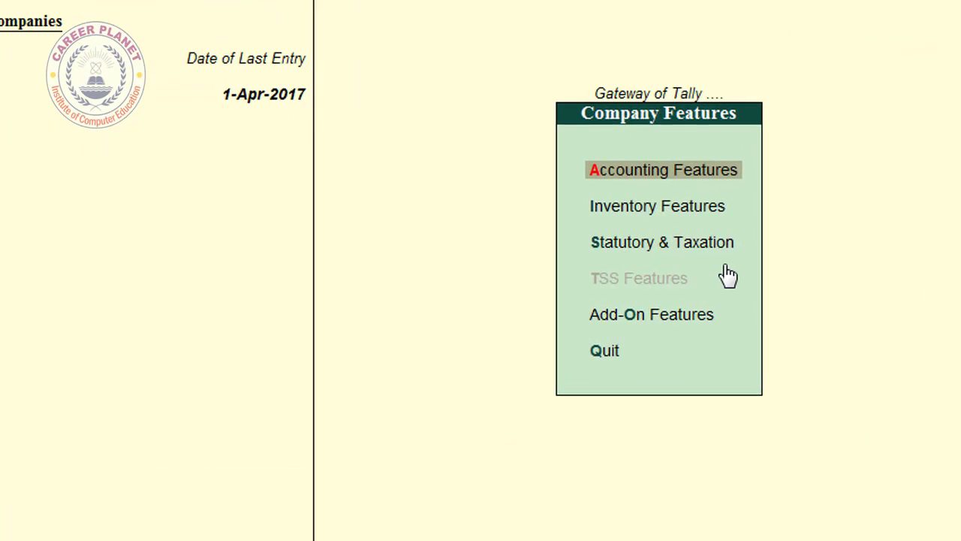
key("Down")
key("Down")
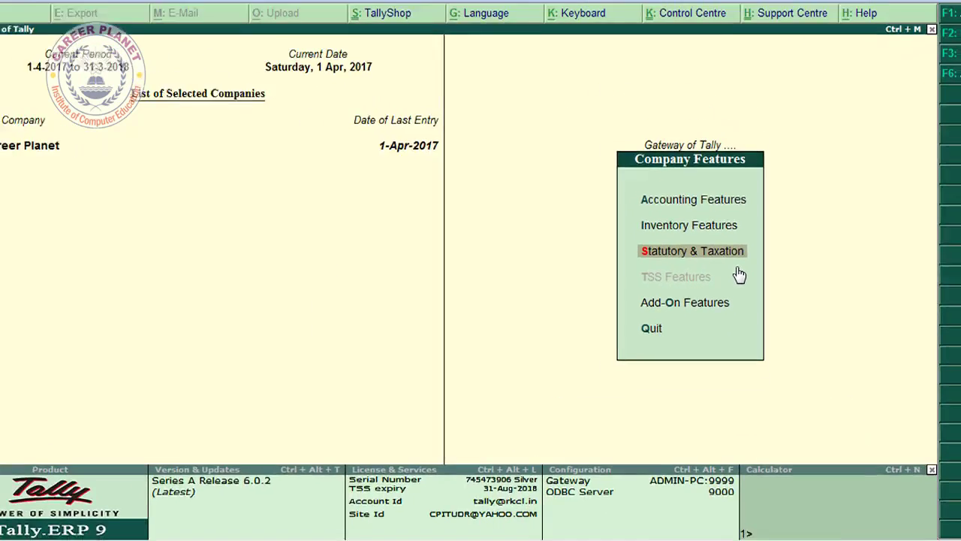
key("Return")
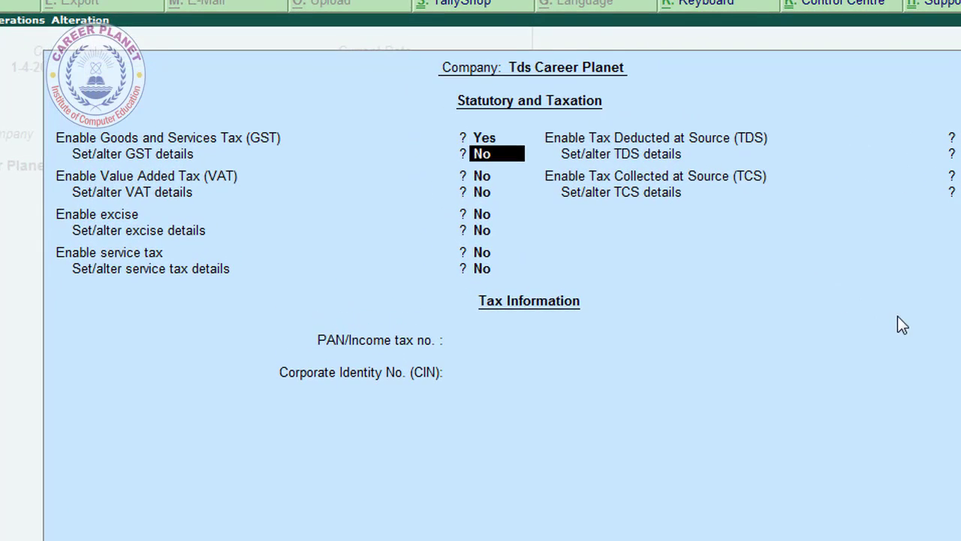
key("y")
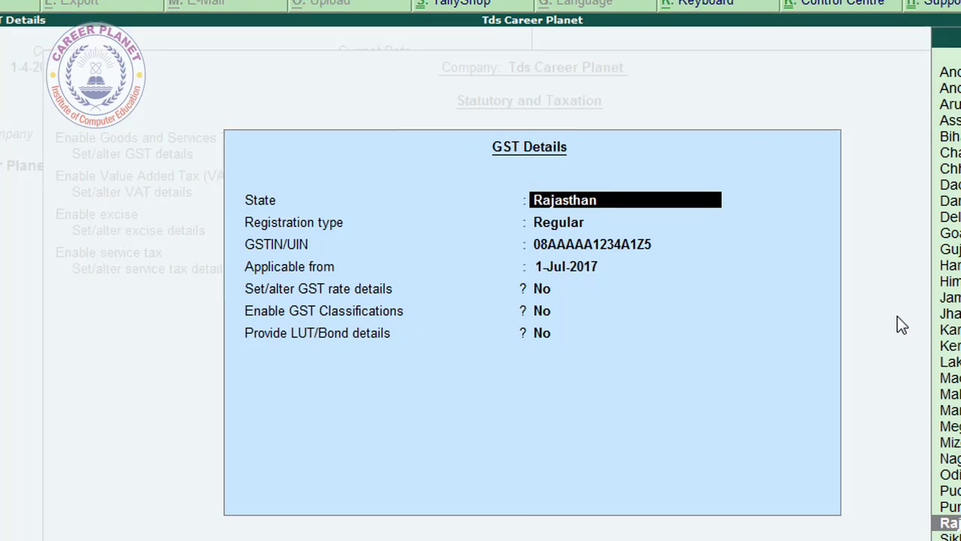
key("ctrl+a")
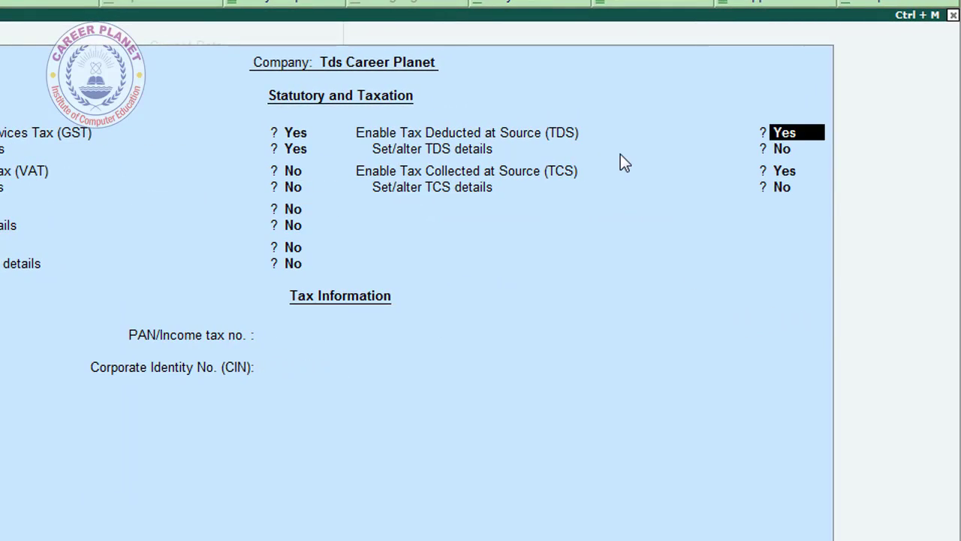
- Keep Tax Deducted at Source enabled, set Set/alter TDS details to Yes, and go through the company's deductor fields
key("Return")
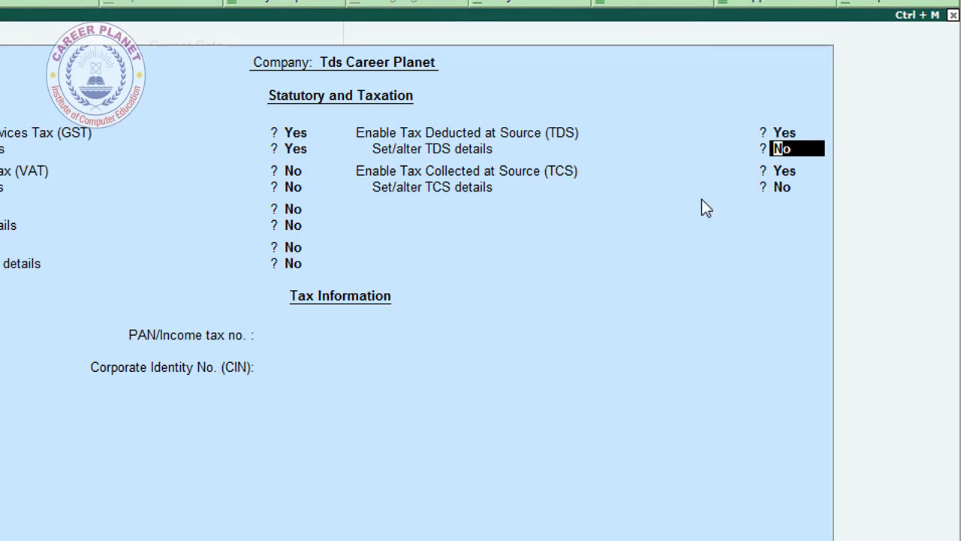
type("y")
key("Return")
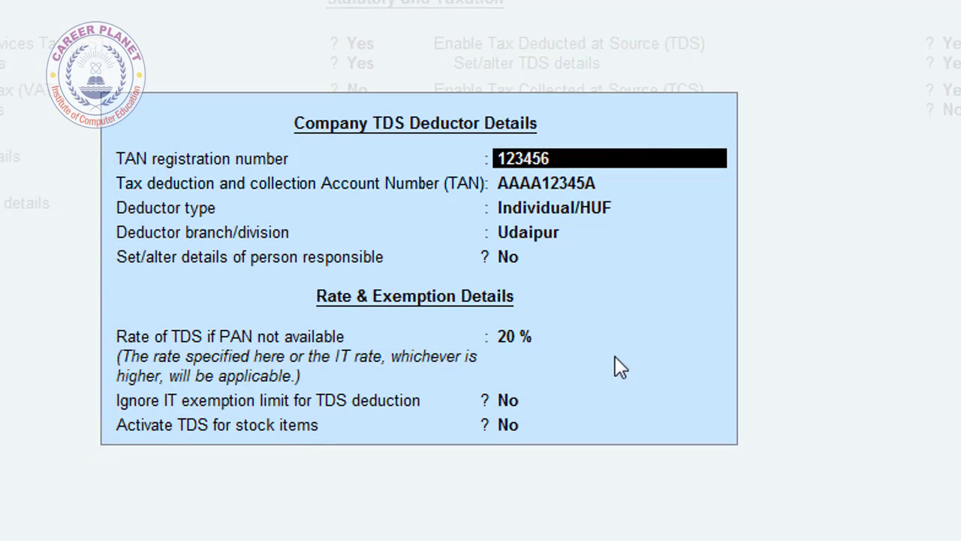
key("Return")
key("Return")
key("Return")
key("Return")
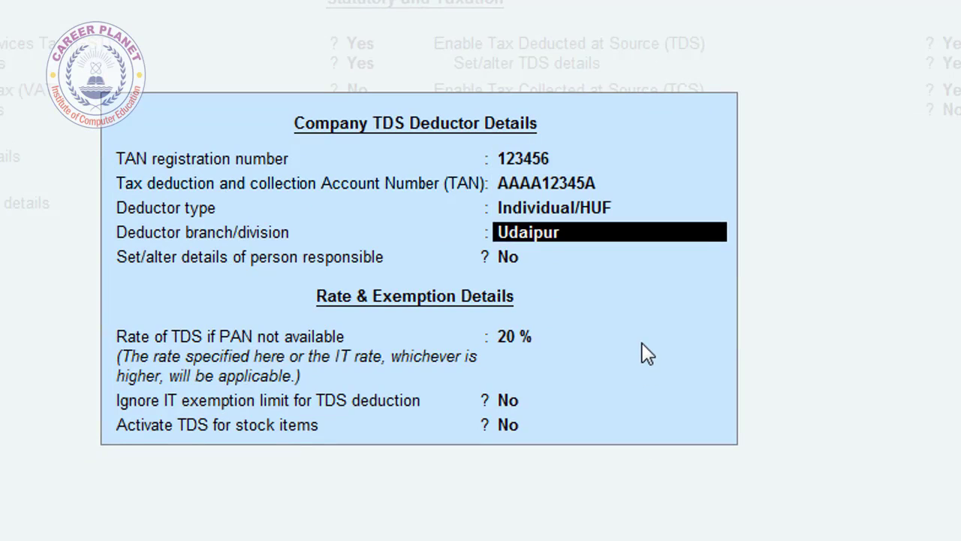
key("Return")
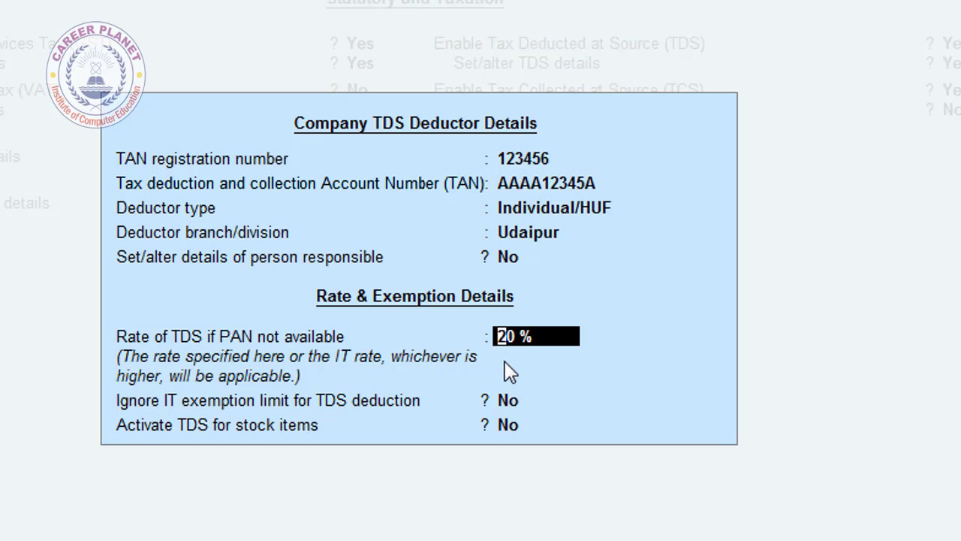
- Set the TDS deductor type to Company and keep the other deductor, rate and exemption values
key("Up")
key("Up")
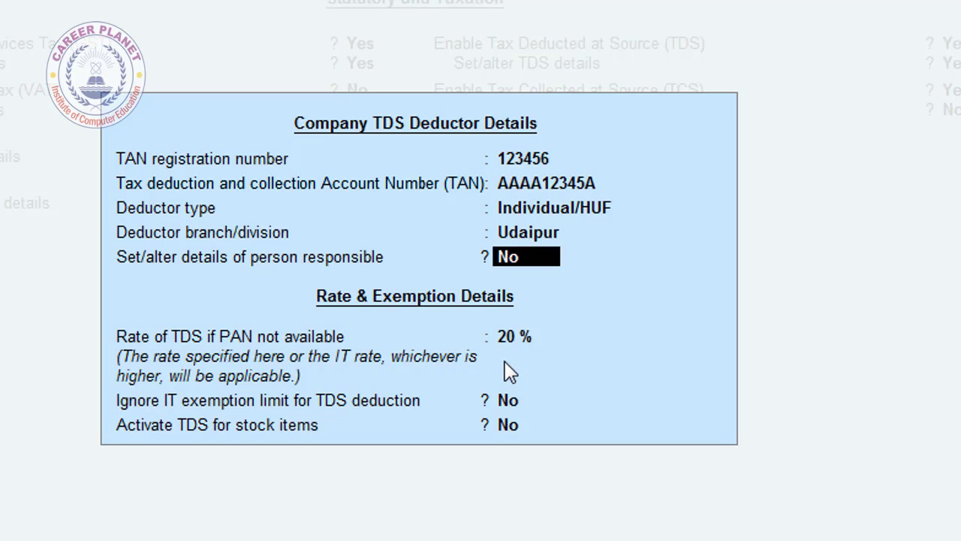
key("Up")
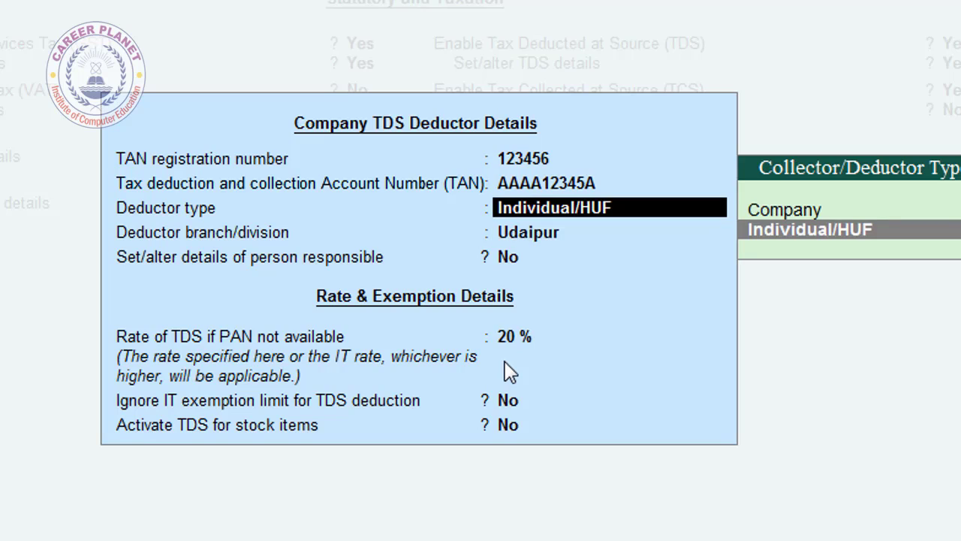
key("Up")
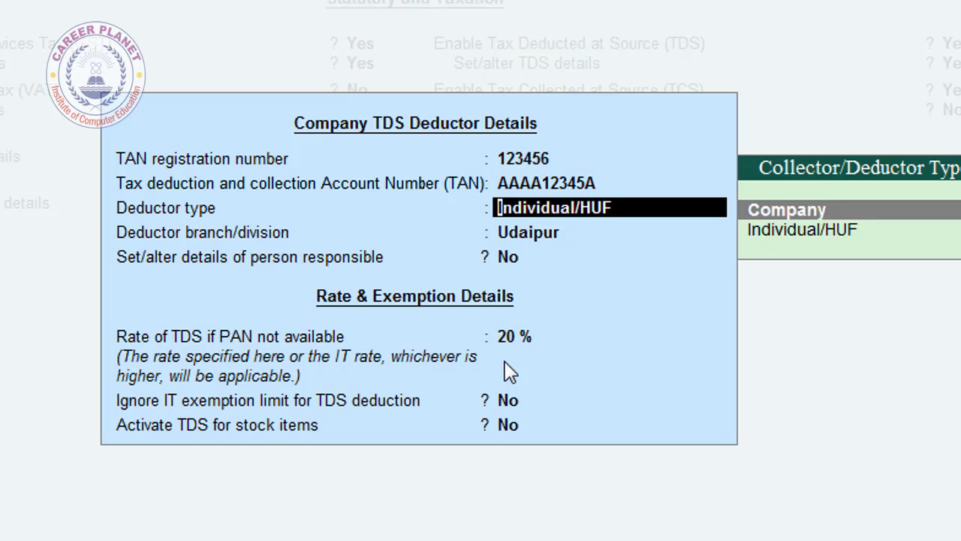
key("Return")
key("Return")
key("Return")
key("Return")
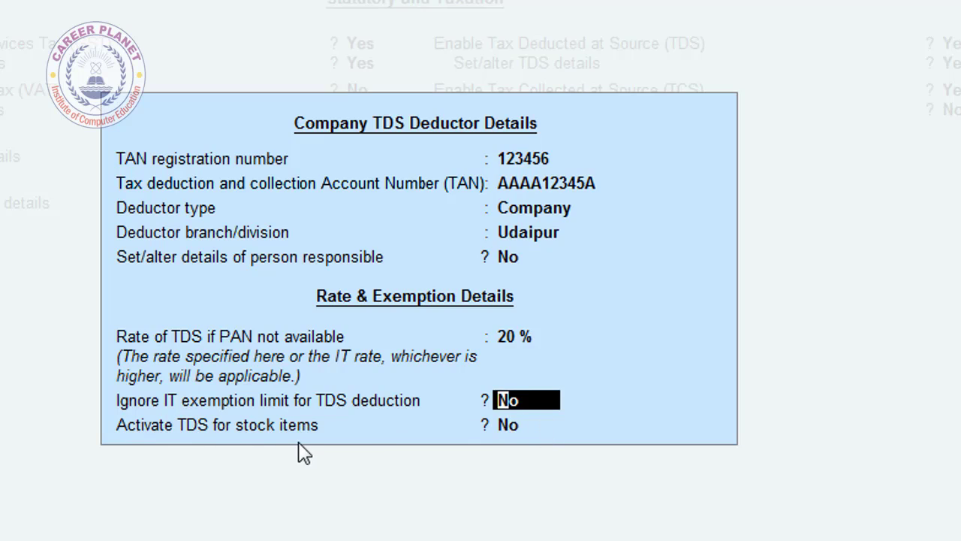
key("Return")
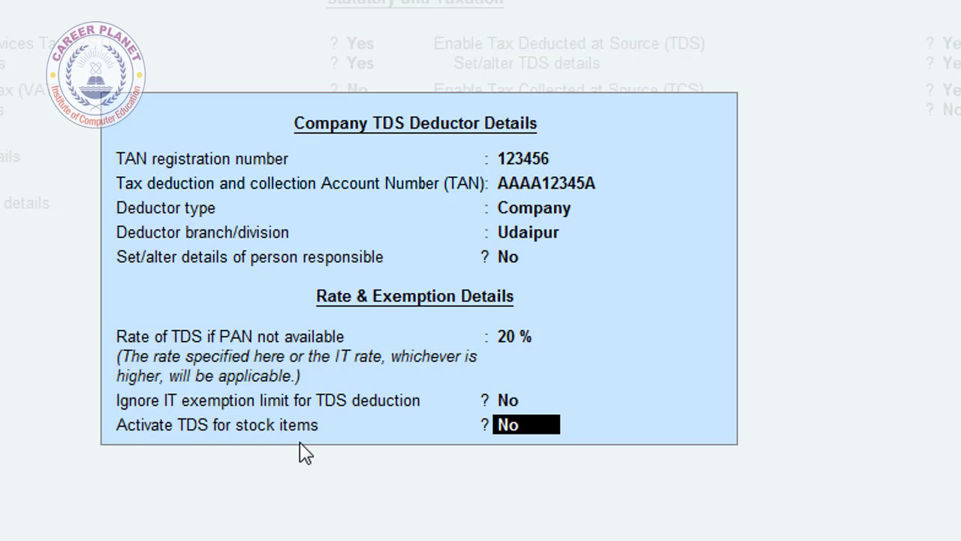
- Set Set/alter details of person responsible to Yes and accept the existing person responsible details
key("Up")
key("Up")
key("Up")
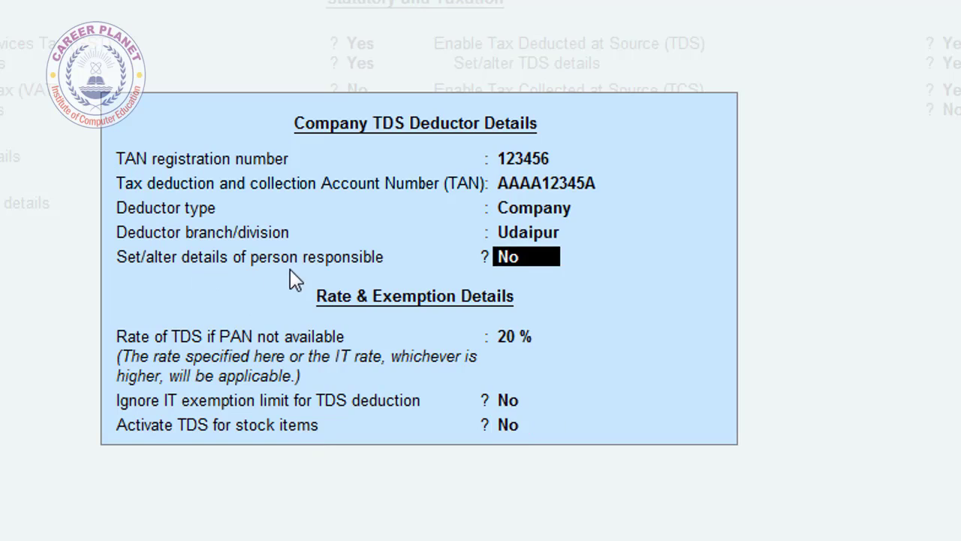
type("y")
key("Return")
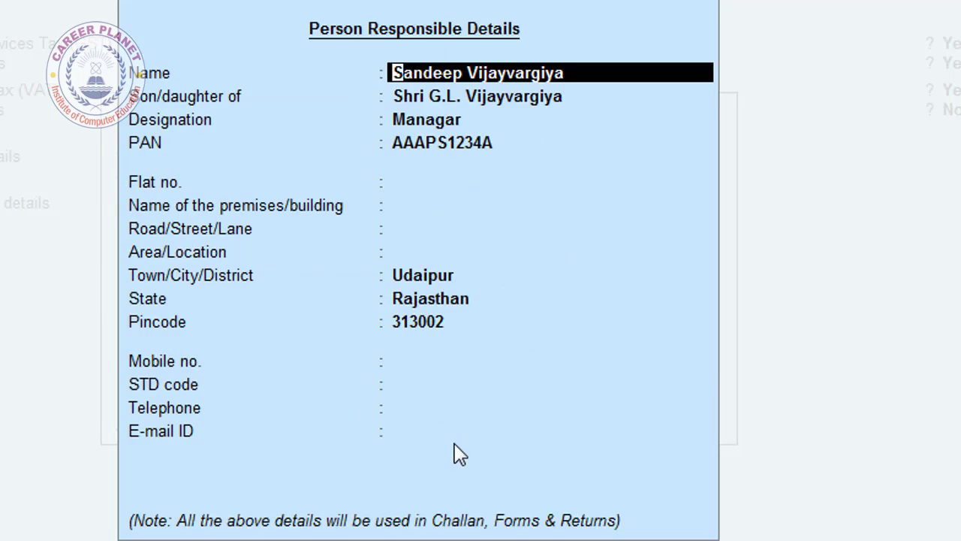
key("ctrl+a")
key("Return")
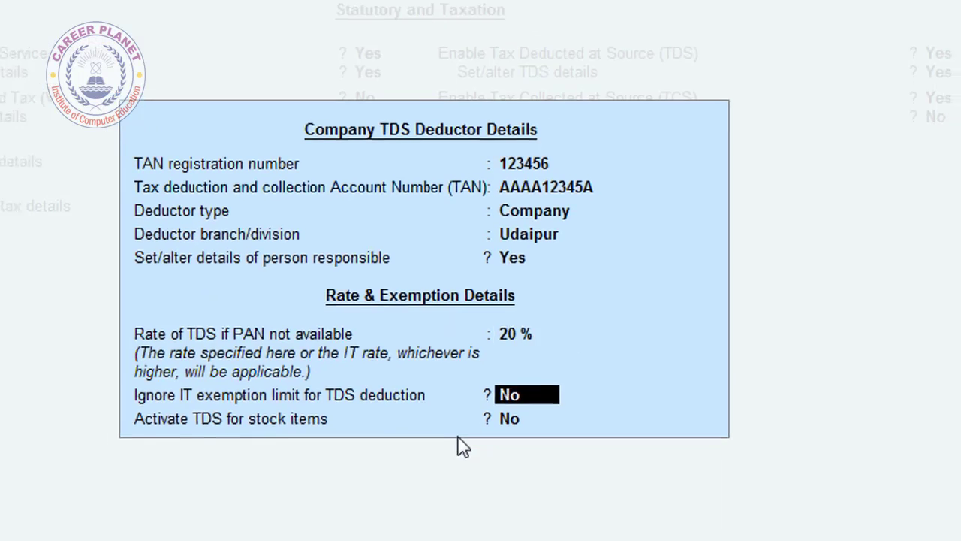
- Accept the TDS deductor details, save the statutory features with the tax information left blank, and return to the Gateway of Tally
key("Return")
key("Return")
key("Return")
key("Return")
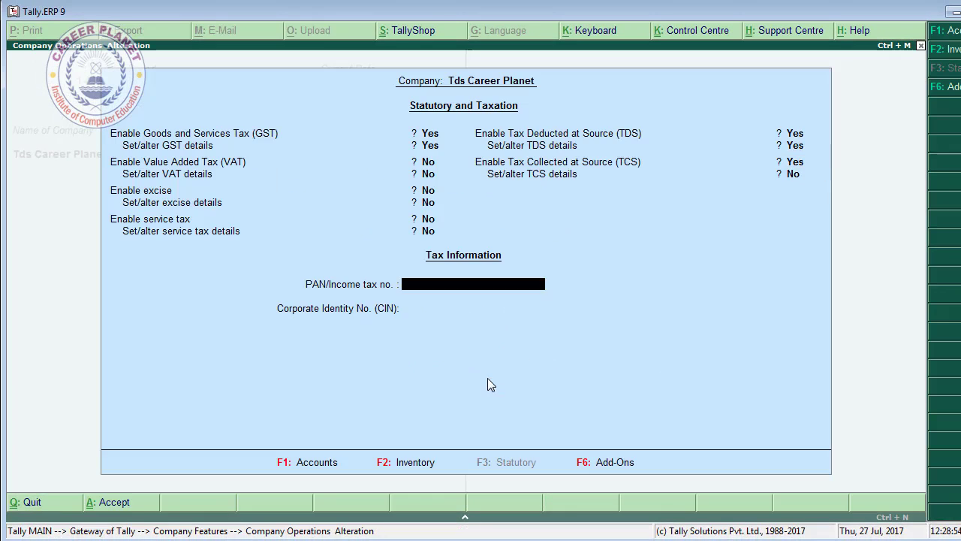
key("Return")
key("Return")
key("Return")
key("Escape")
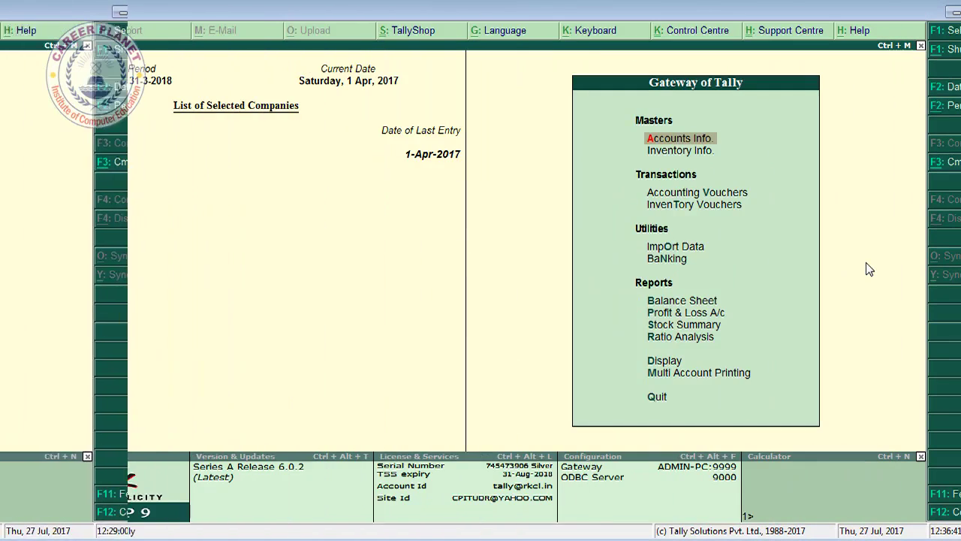
- Open the Rent on Building ledger for alteration from the single-ledger options in Accounts Info
key("Return")
key("l")
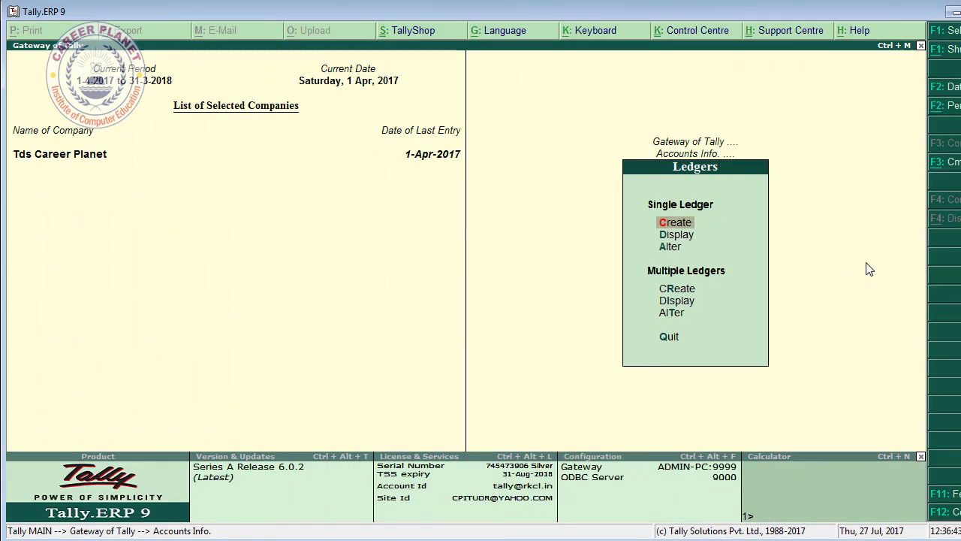
key("Down")
key("Up")
key("Down")
key("Return")
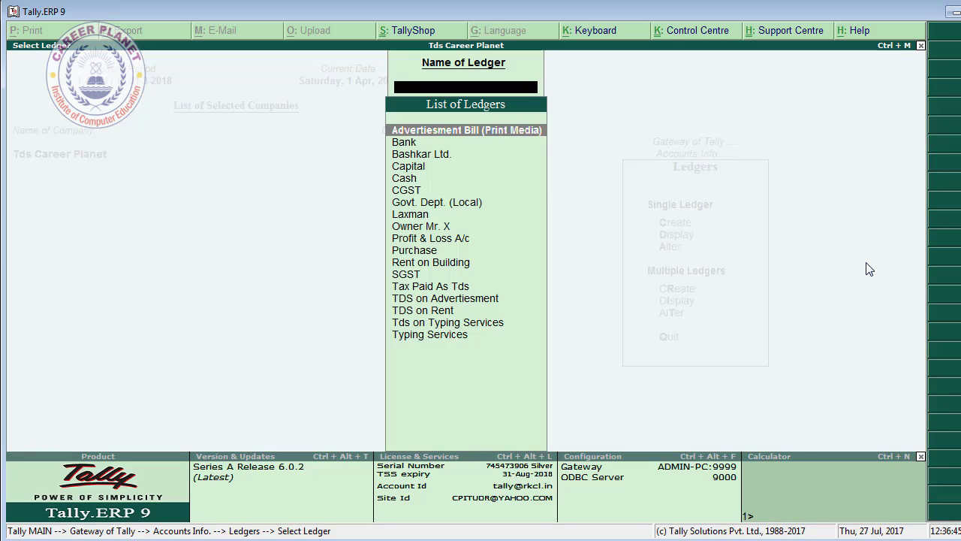
type("Re")
key("Return")
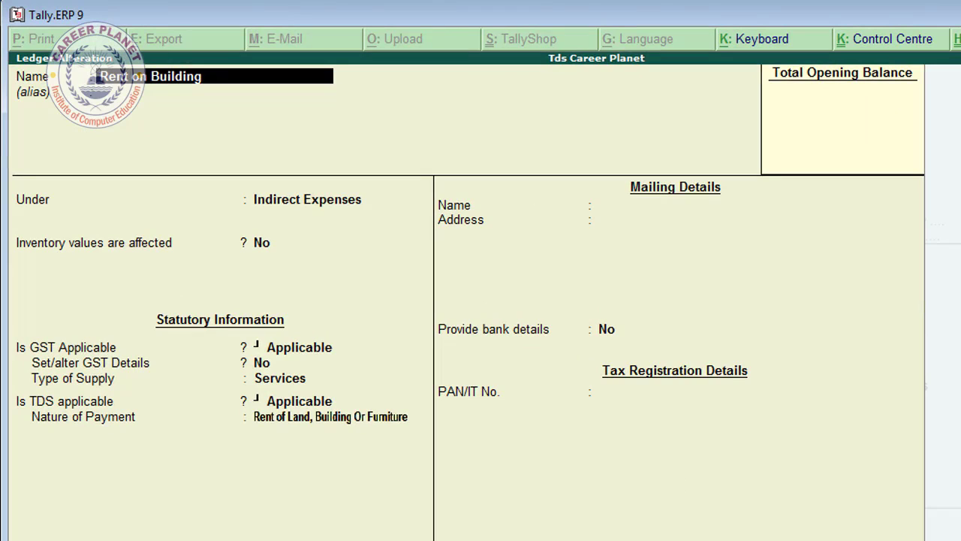
- Keep the ledger under Indirect Expenses with GST Applicable, and set Set/alter GST Details to Yes
key("Return")
key("Return")
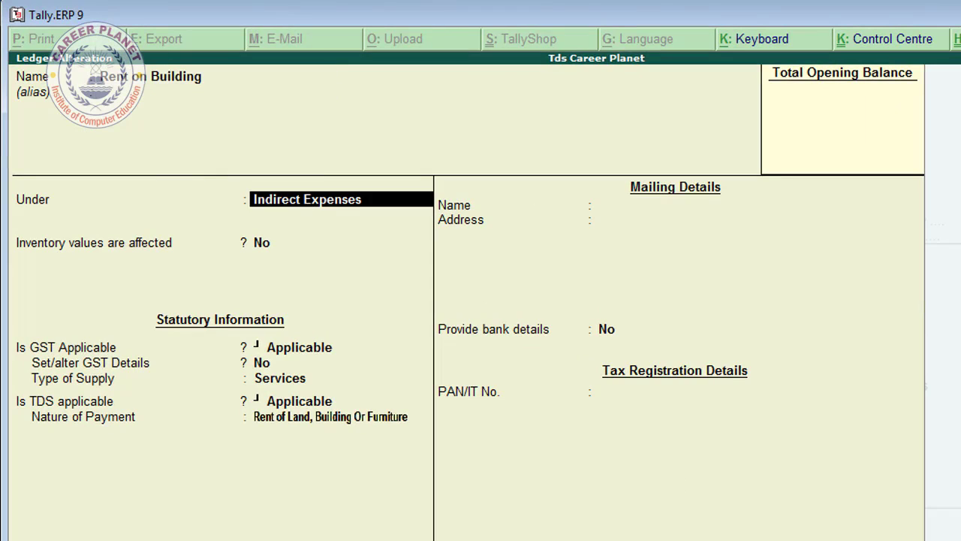
key("Return")
key("Return")
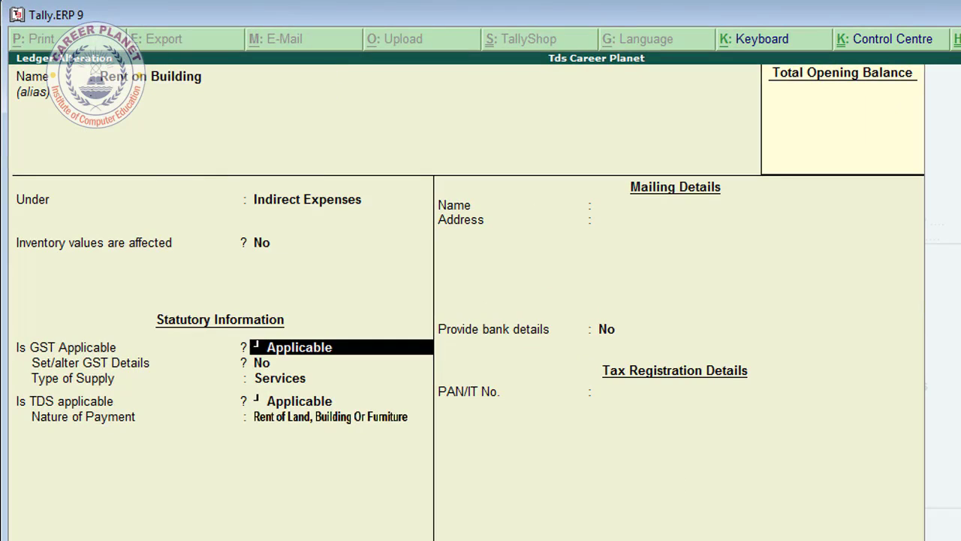
key("Return")
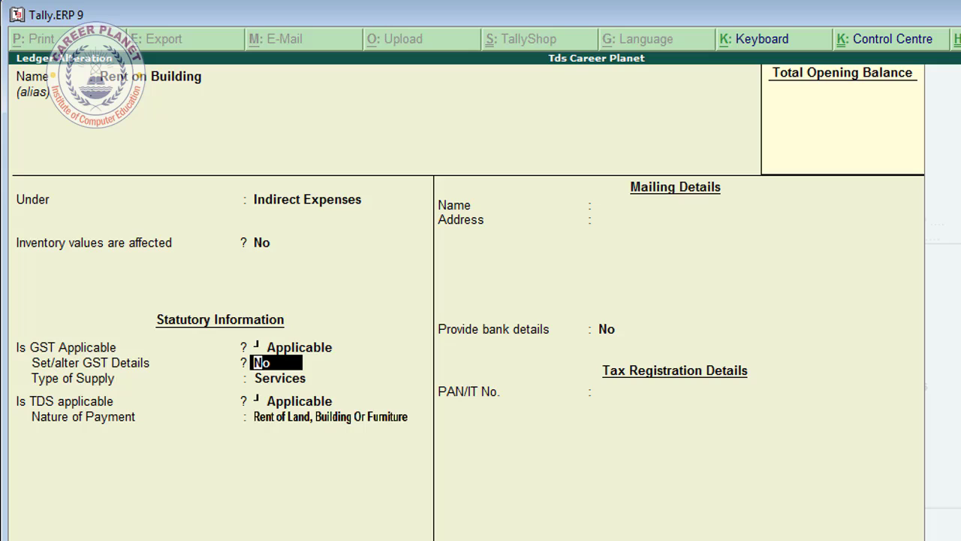
key("y")
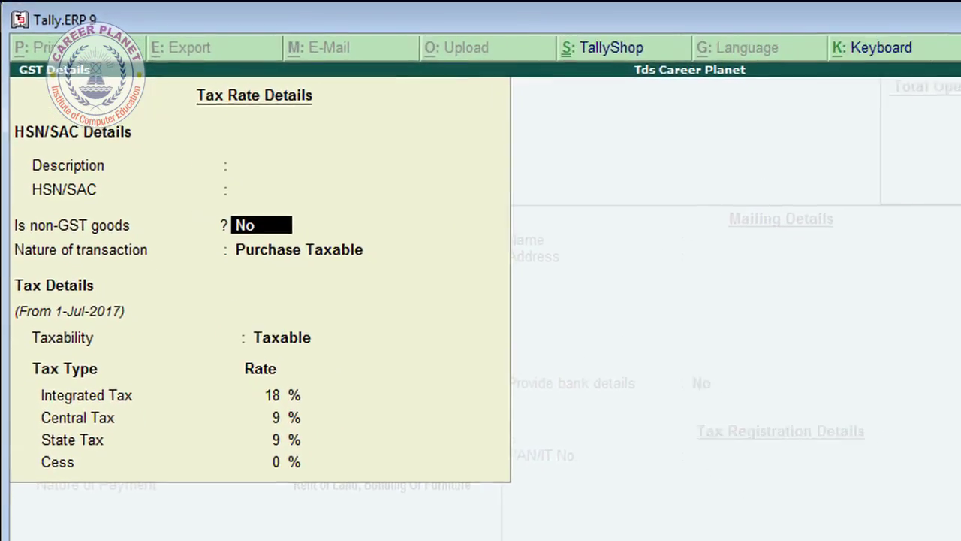
- Keep Purchase Taxable as the nature of transaction and accept the ledger's existing GST rates
key("Return")
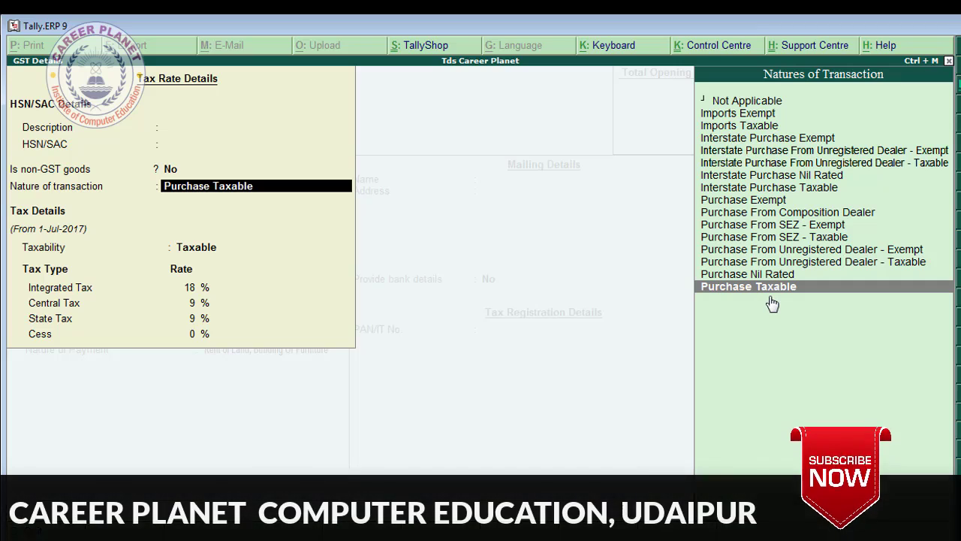
key("Up")
key("Up")
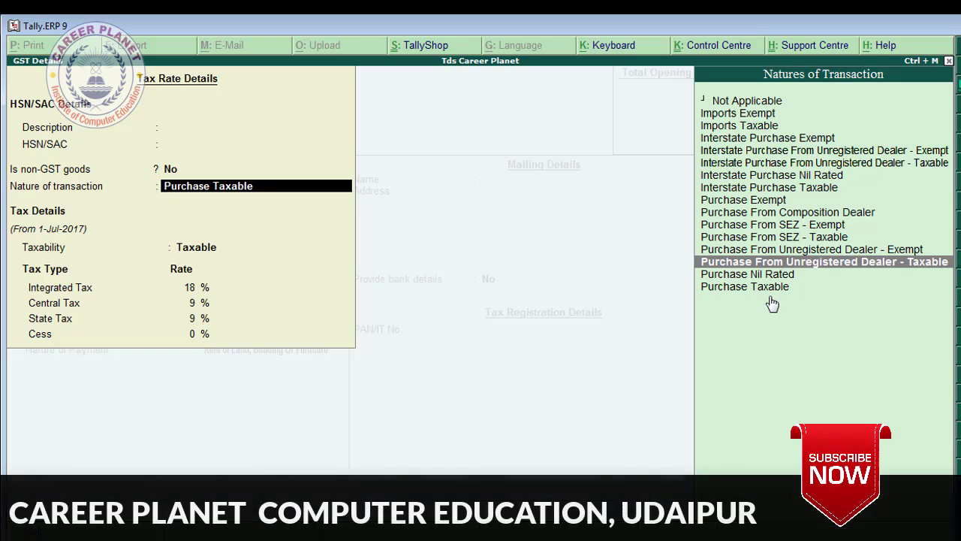
key("Down")
key("Down")
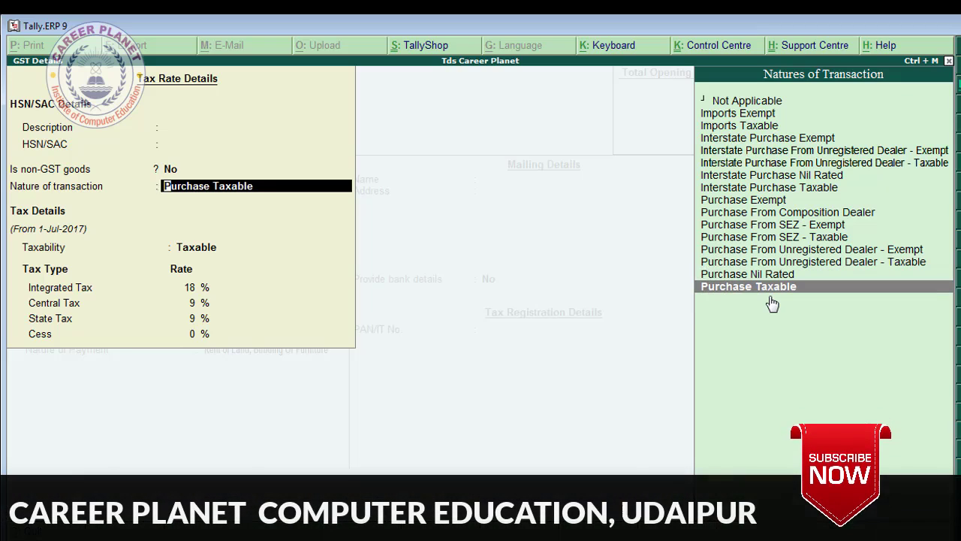
key("Return")
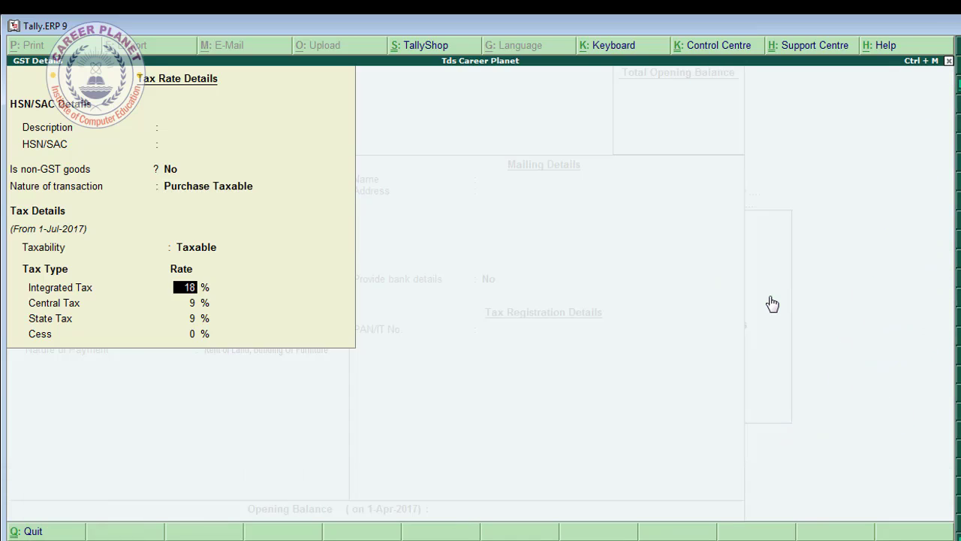
key("Return")
key("Return")
key("Return")
key("Return")
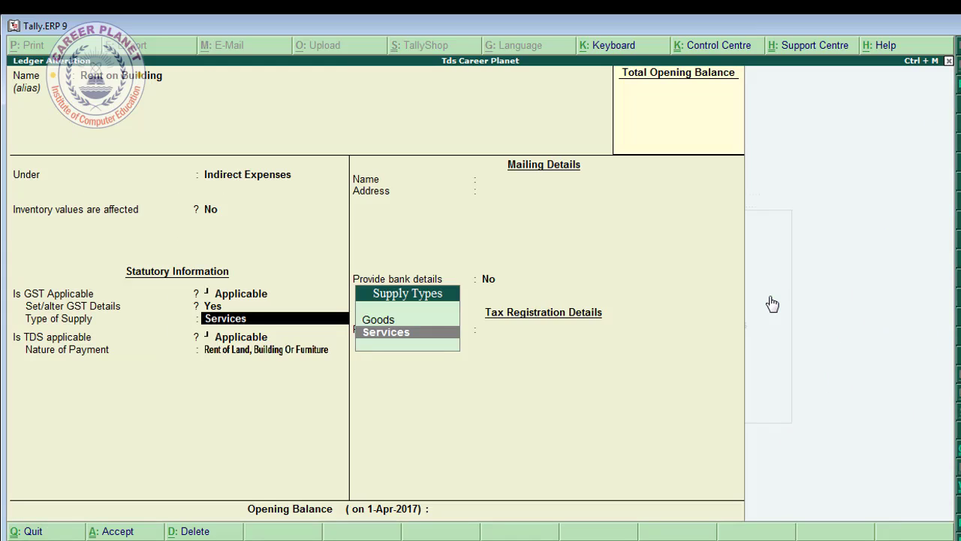
- Keep Services as the type of supply, TDS as Applicable, and Rent of Land, Building Or Furniture as the nature of payment
key("Return")
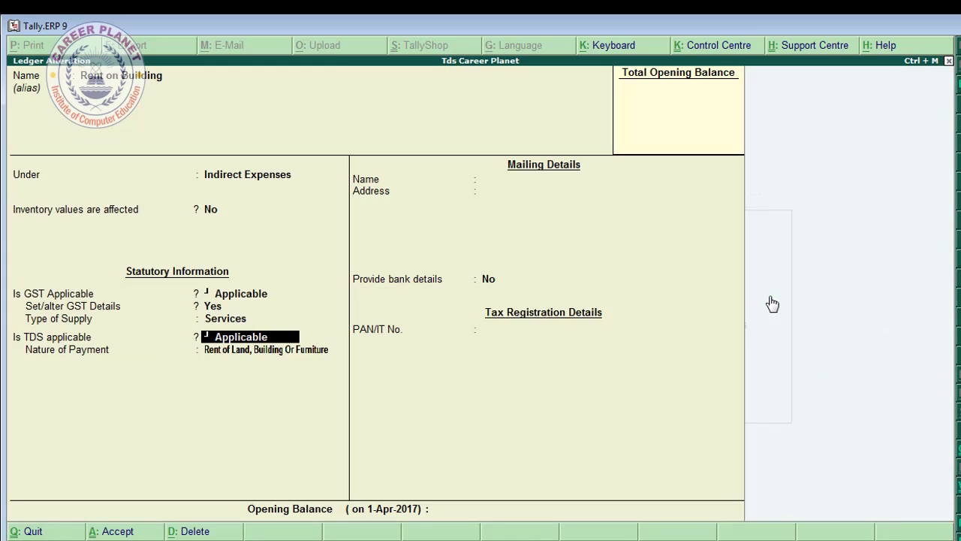
key("Return")
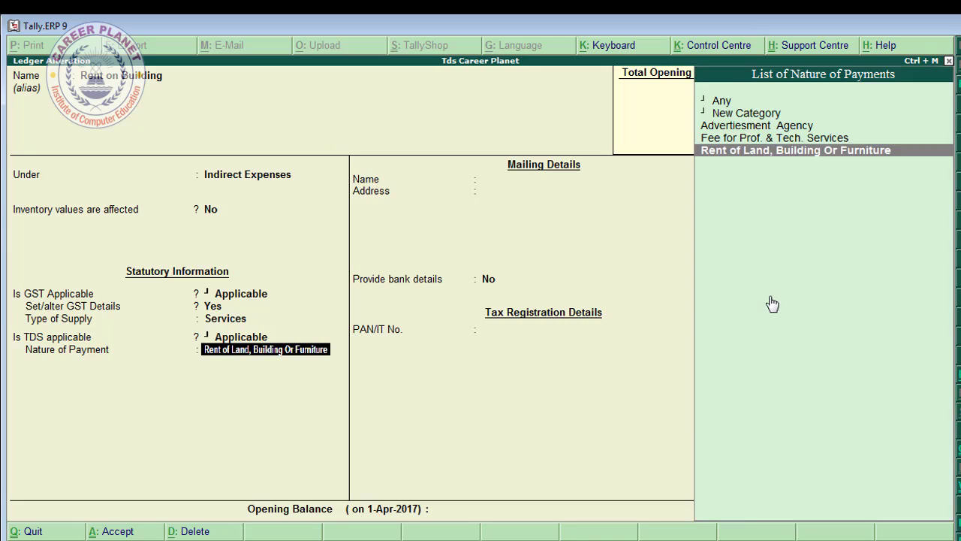
key("BackSpace")
key("Return")
key("Return")
key("BackSpace")
- Review the section, payment code, single-bill limit, rate and exemption threshold of the Rent of Land, Building Or Furniture nature of payment, and quit without saving
key("ctrl+Return")
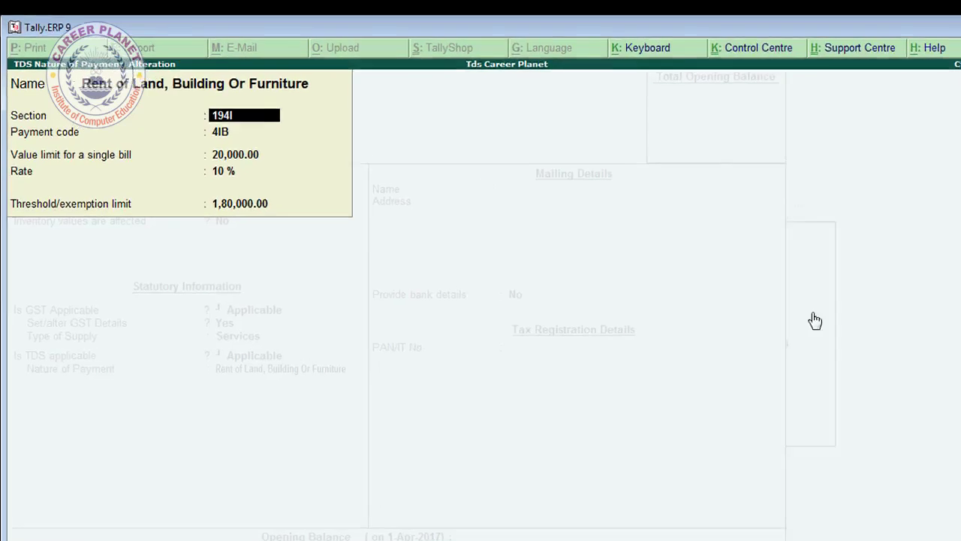
key("Return")
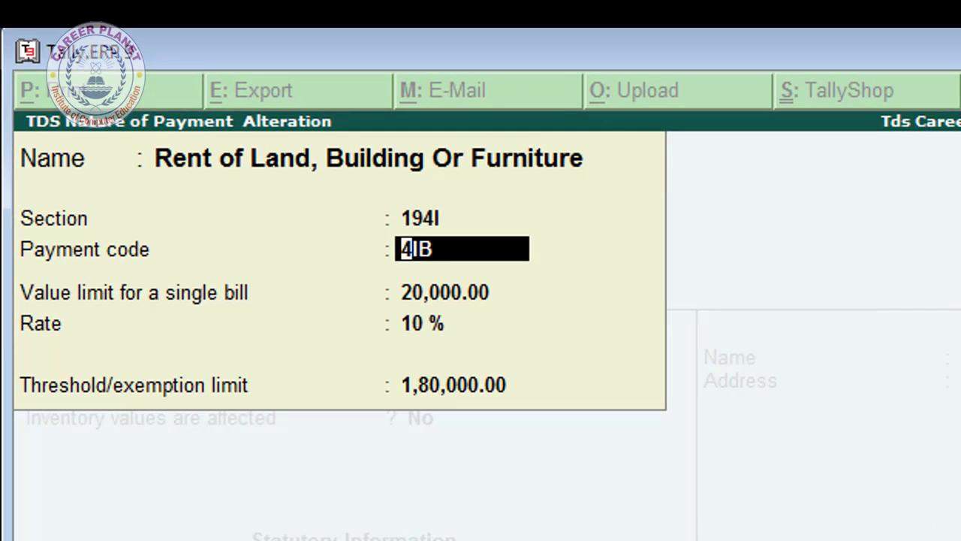
key("Return")
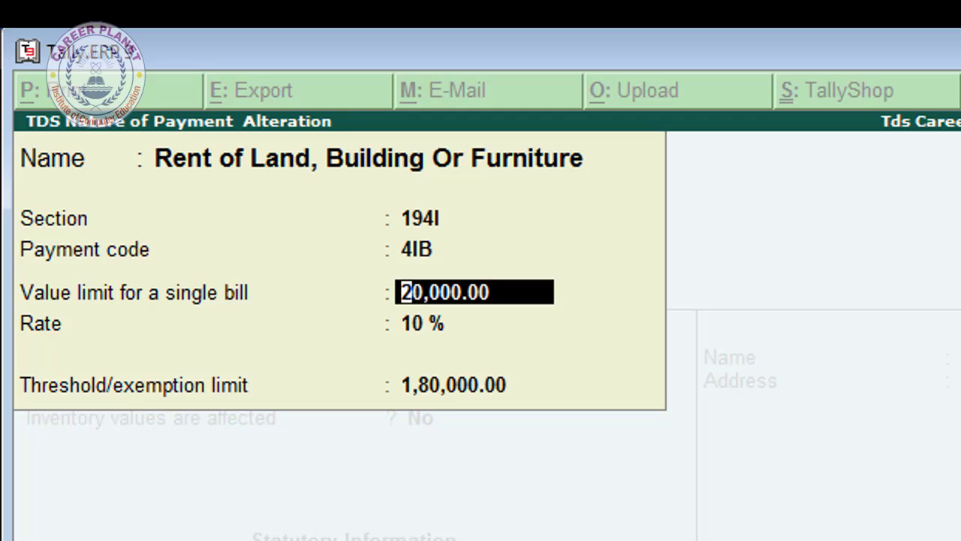
key("Return")
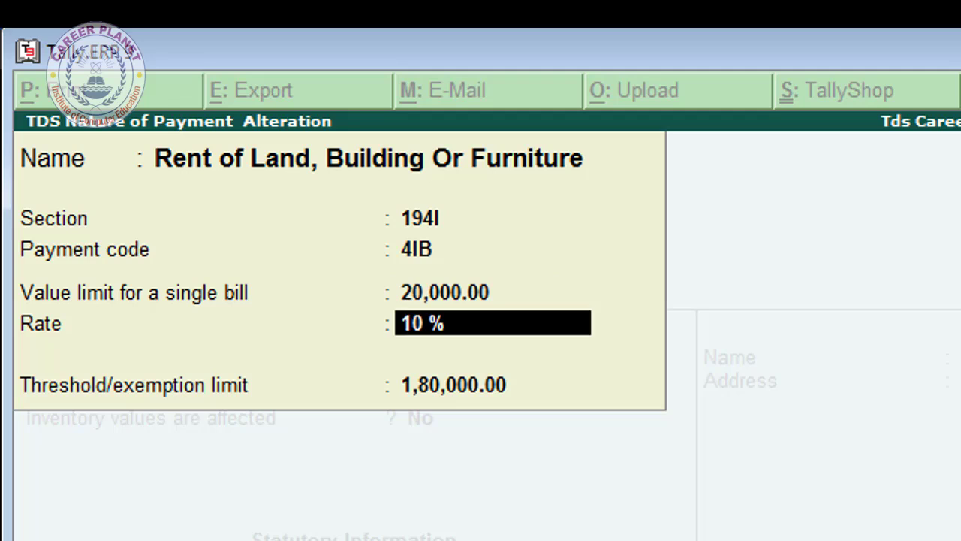
key("Return")
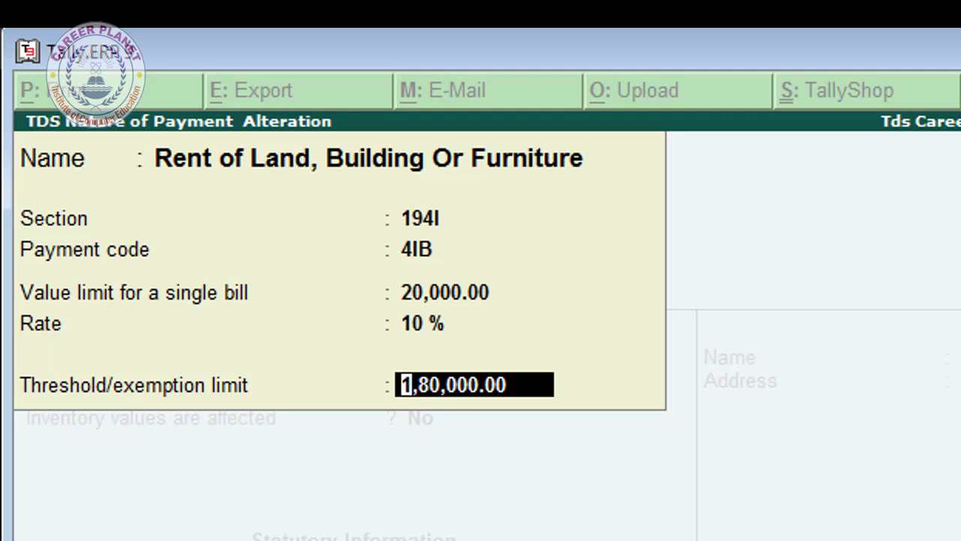
key("Escape")
key("Escape")
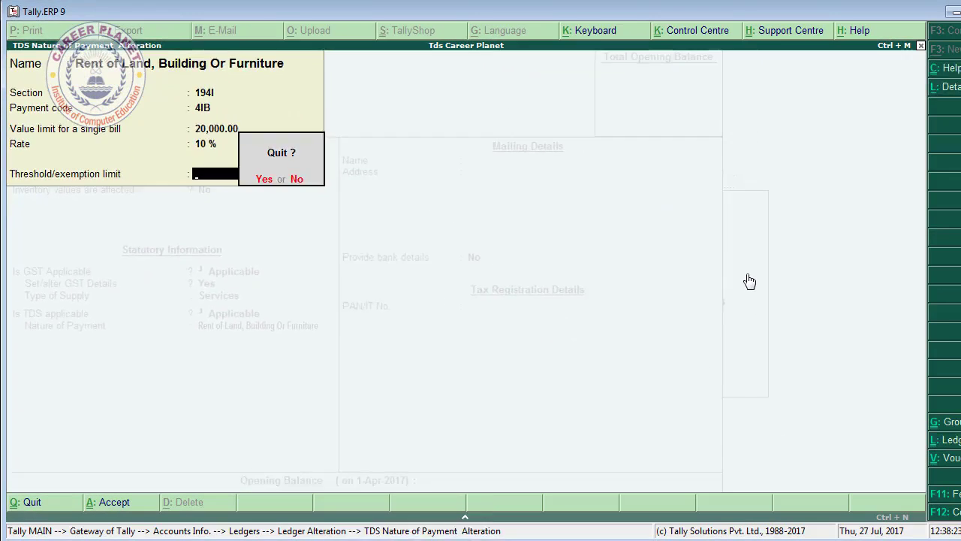
key("y")
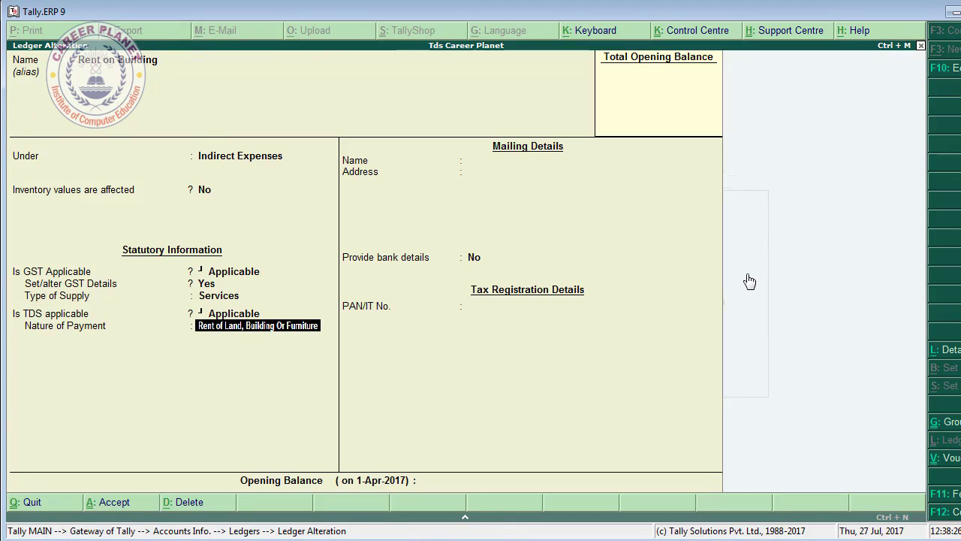
- Start a new TDS nature of payment and examine the predefined natures with their section and payment codes
key("alt+c")
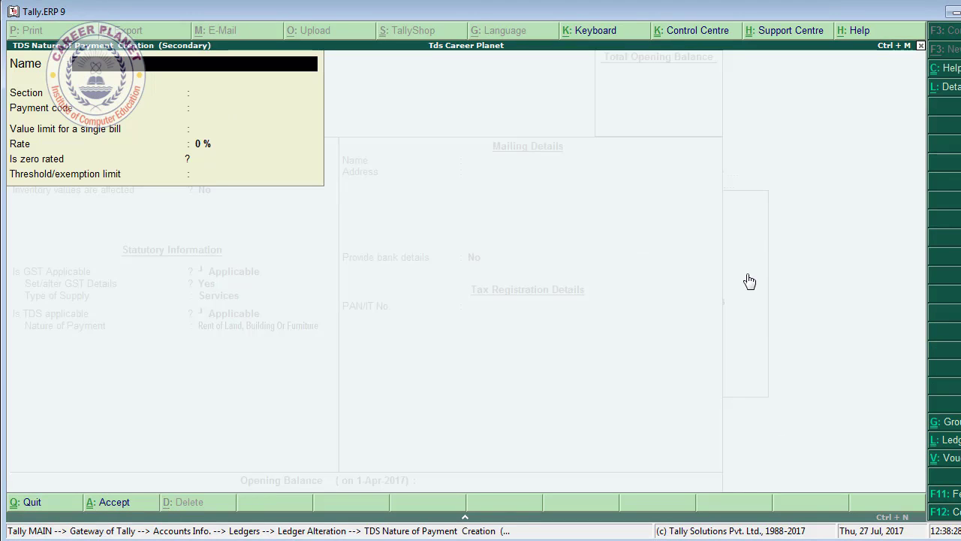
key("ctrl+c")
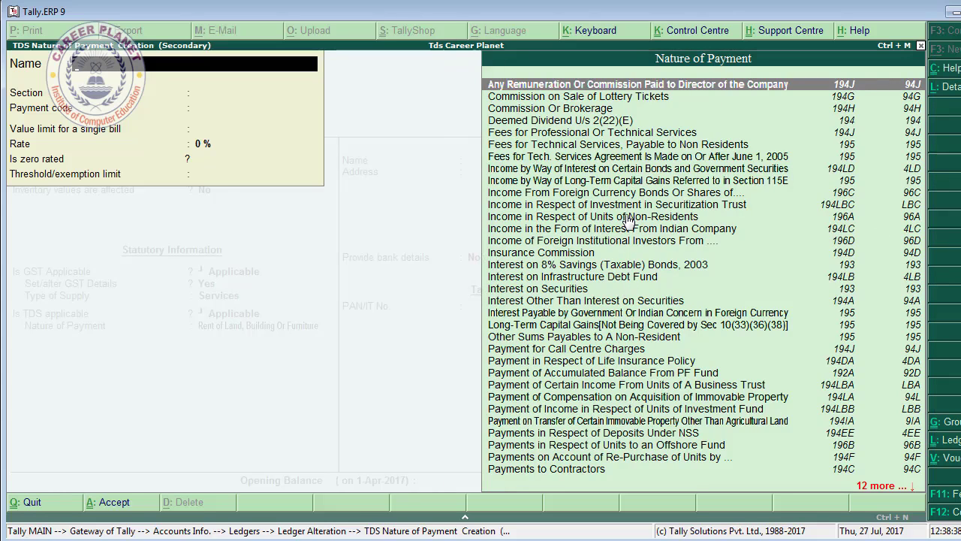
key("Down")
key("Down")
key("Down")
key("Down")
key("Down")
key("Down")
key("Down")
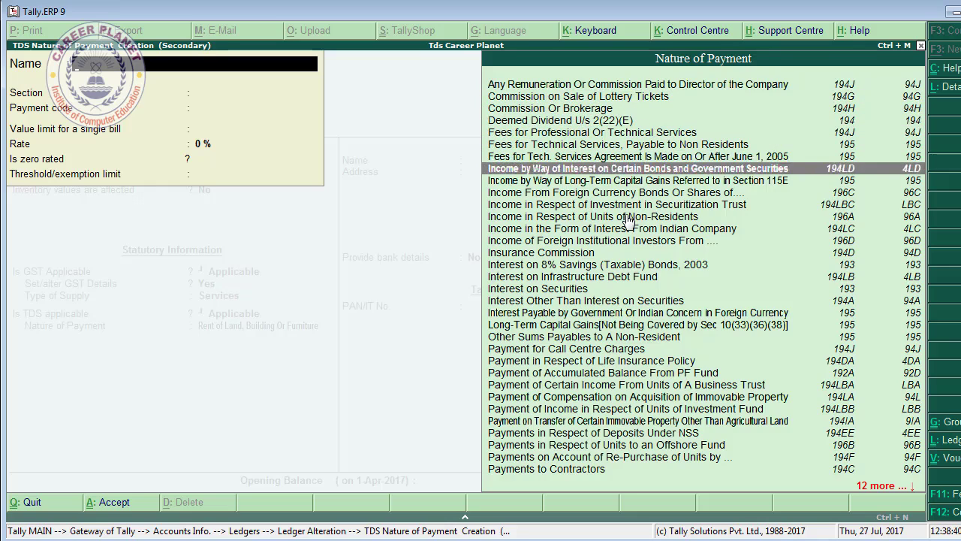
key("Down")
key("Down")
key("Down")
key("Down")
key("Down")
key("Down")
key("Down")
key("Down")
key("Down")
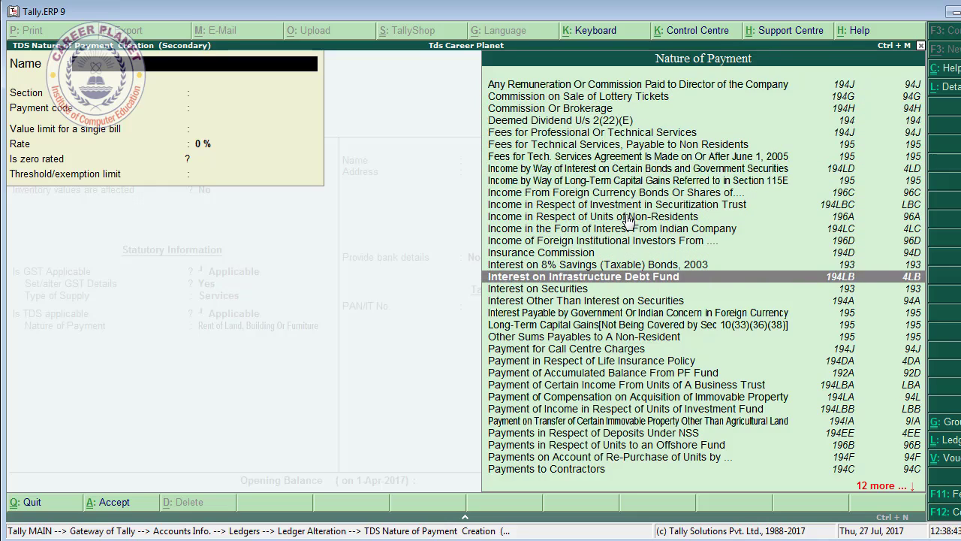
- Try filling the new nature of payment from the predefined Commission Or Brokerage entry and go through its section, payment code and rate fields
key("Up")
key("Up")
key("Up")
key("Up")
key("Up")
key("Up")
key("Up")
key("Up")
key("Up")
key("Up")
key("Up")
key("Up")
key("Up")
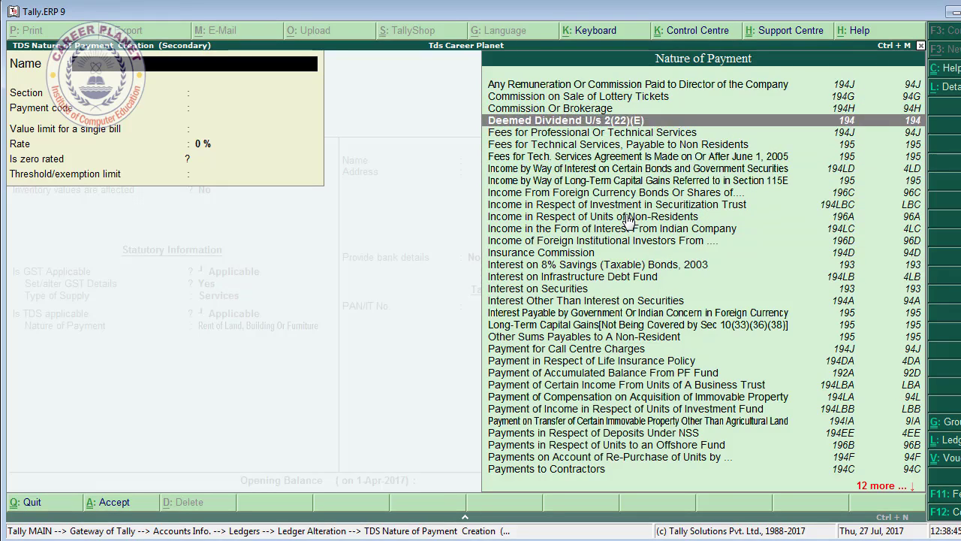
key("Up")
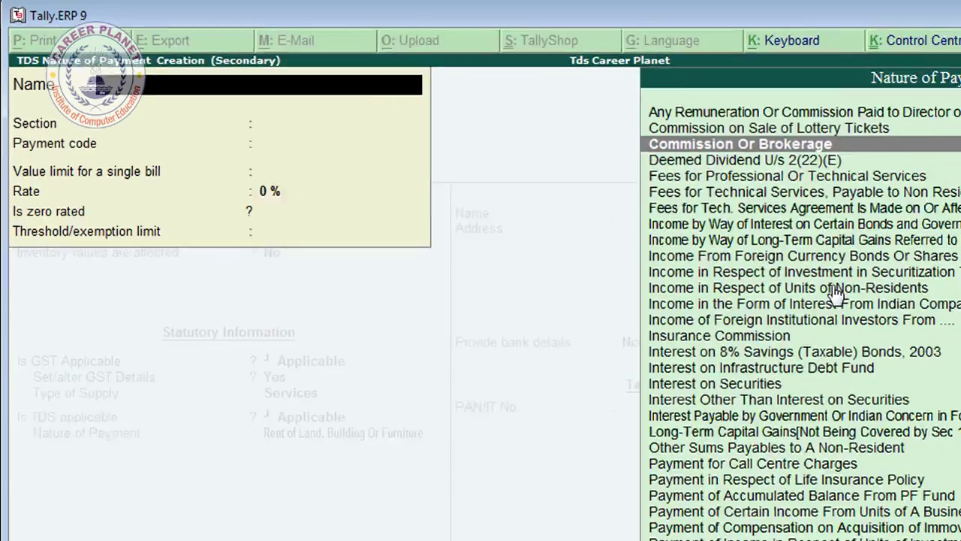
key("Return")
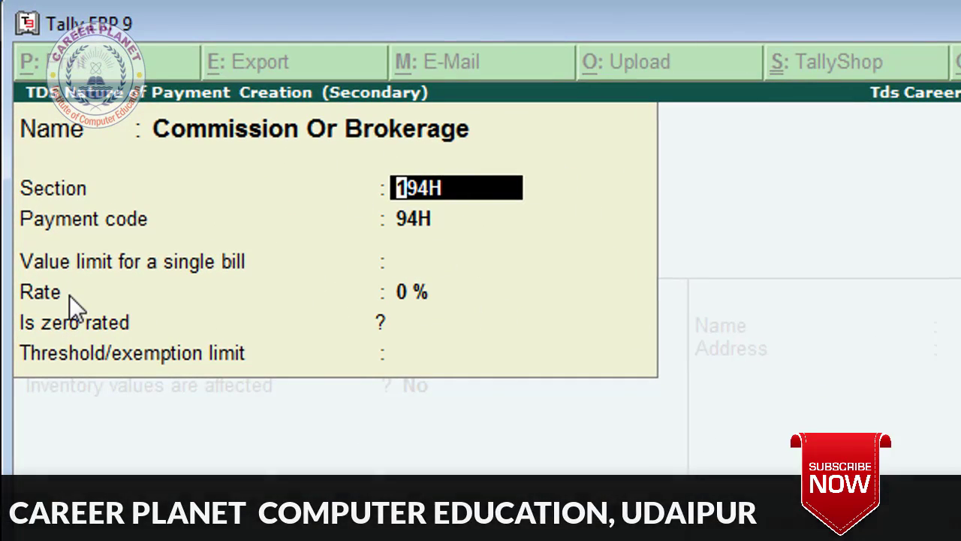
key("Return")
key("Return")
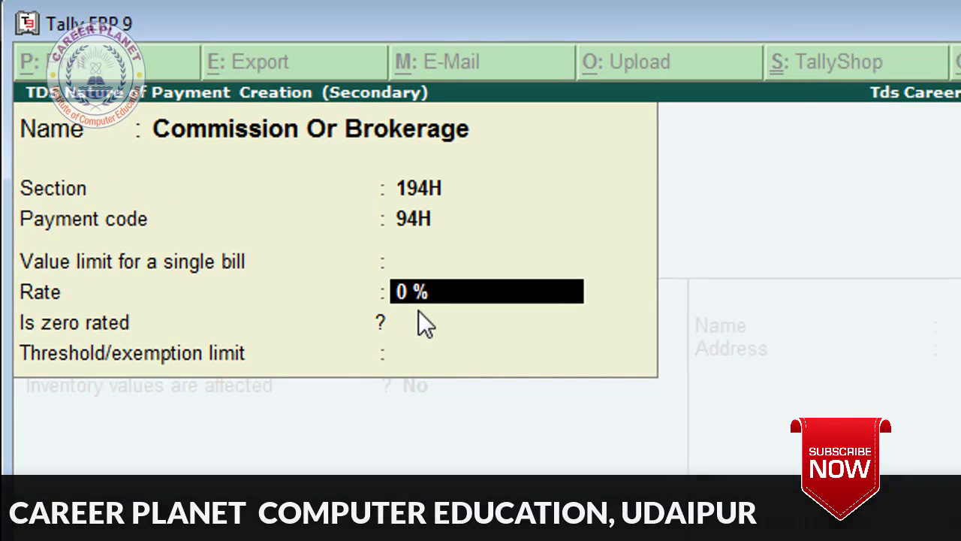
key("Return")
key("Return")
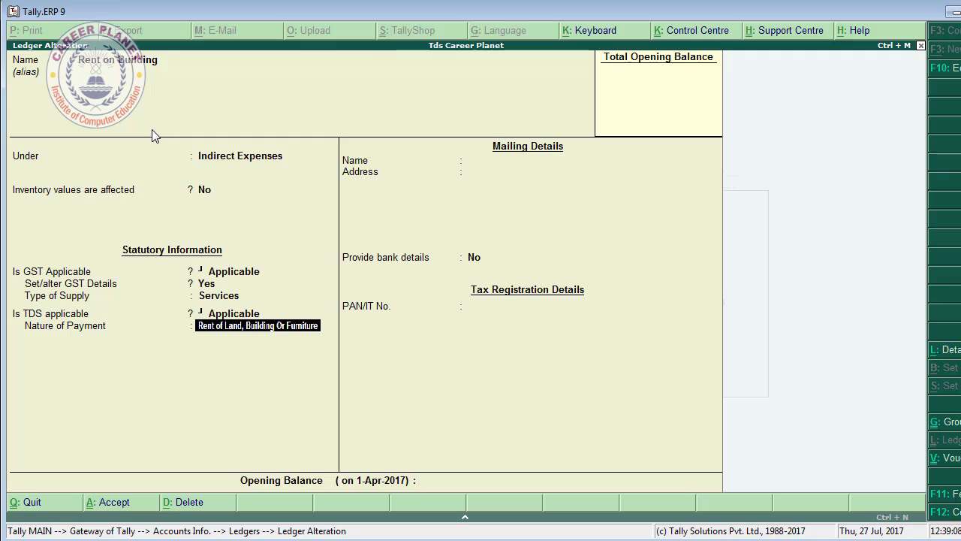
- Close the Rent on Building ledger and open the Advertiesment Bill (Print Media) ledger, keeping it under Indirect Expenses with GST Applicable
key("Return")
key("Return")
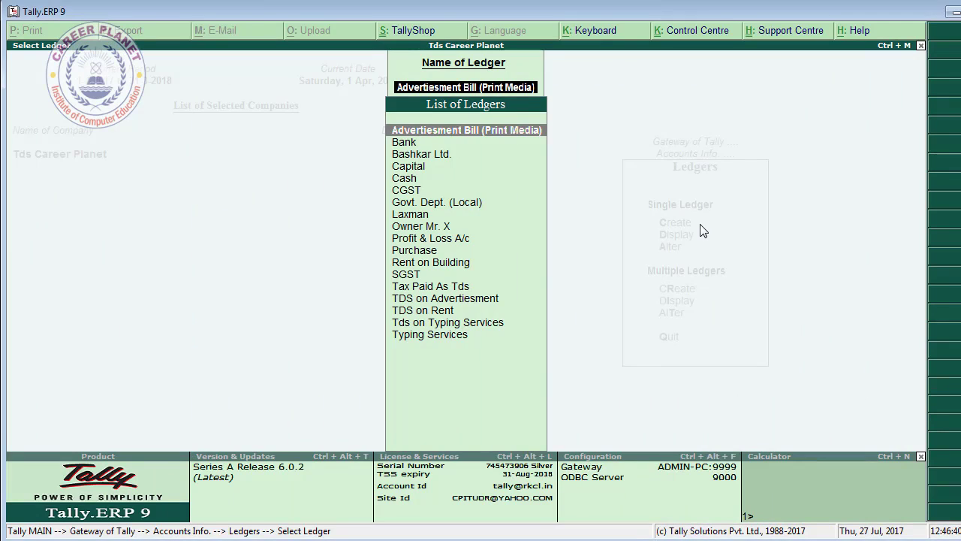
key("Return")
key("Return")
key("Return")
key("Return")
key("Return")
key("Return")
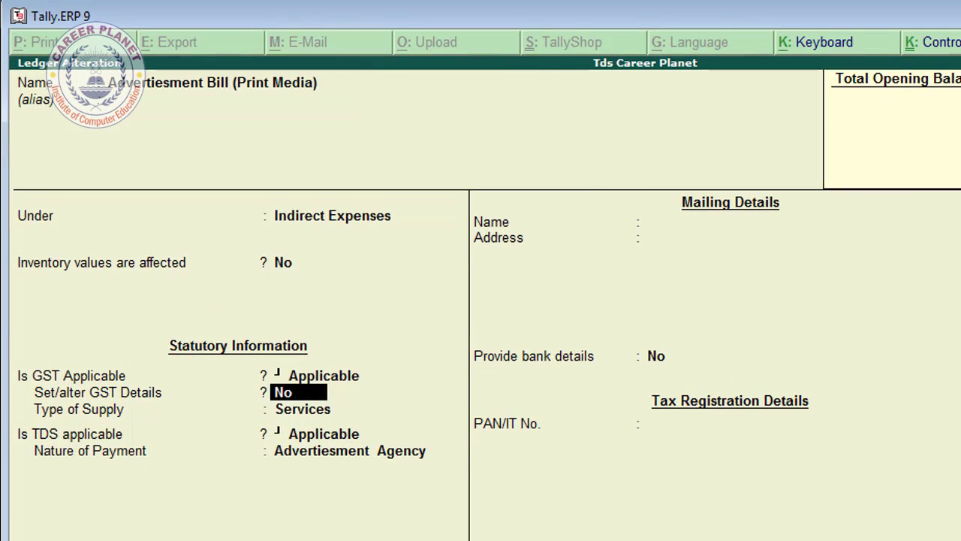
- Keep Set/alter GST Details at No, Services, TDS Applicable and Advertiesment Agency as the nature of payment, and save the ledger
key("Return")
key("Return")
key("Return")
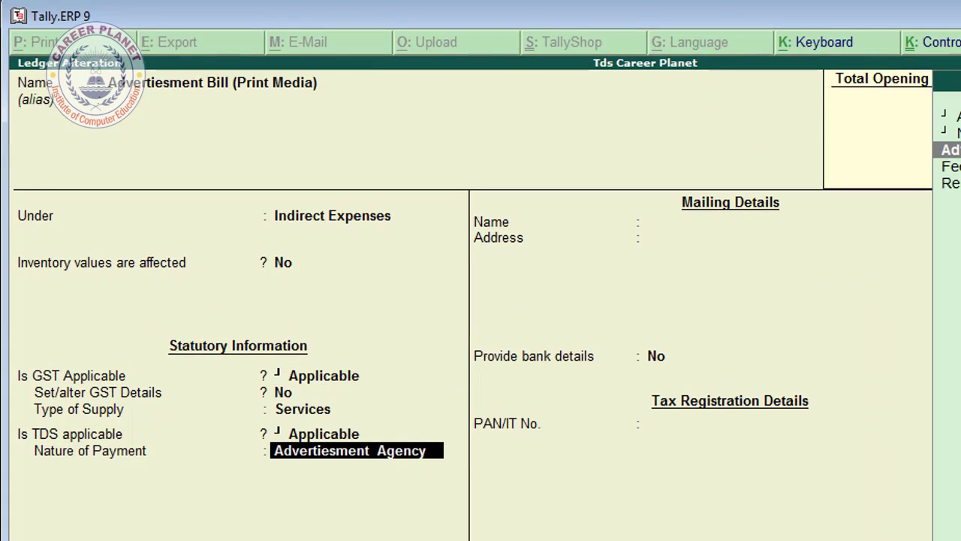
key("ctrl+a")
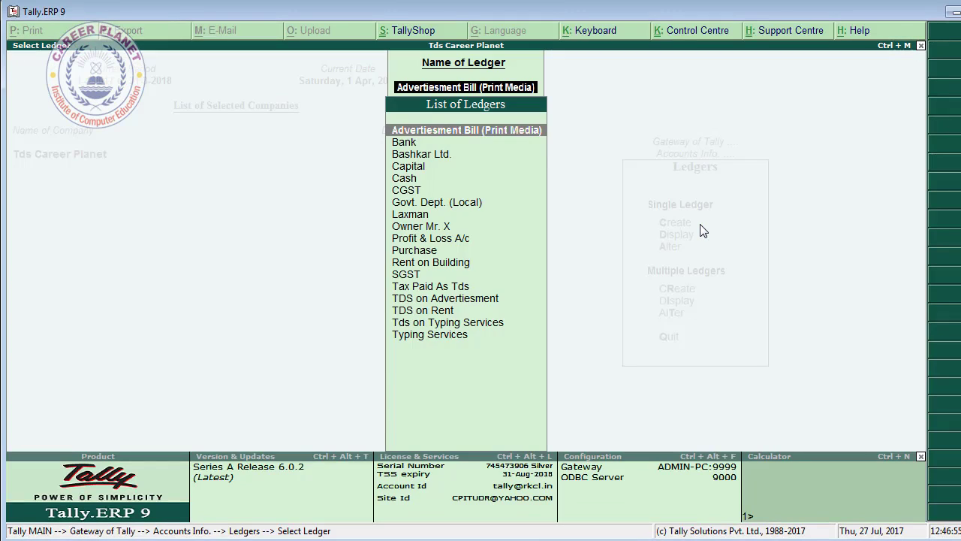
- Open the Owner Mr. X ledger for alteration from the list of ledgers
key("Down")
key("Down")
key("Down")
key("Down")
key("Down")
key("Down")
key("Down")
key("Down")
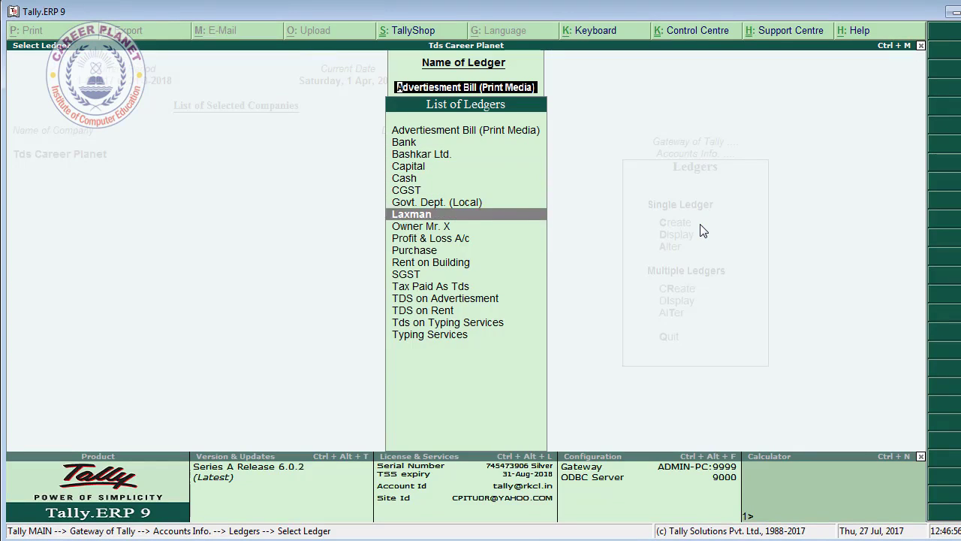
key("Return")
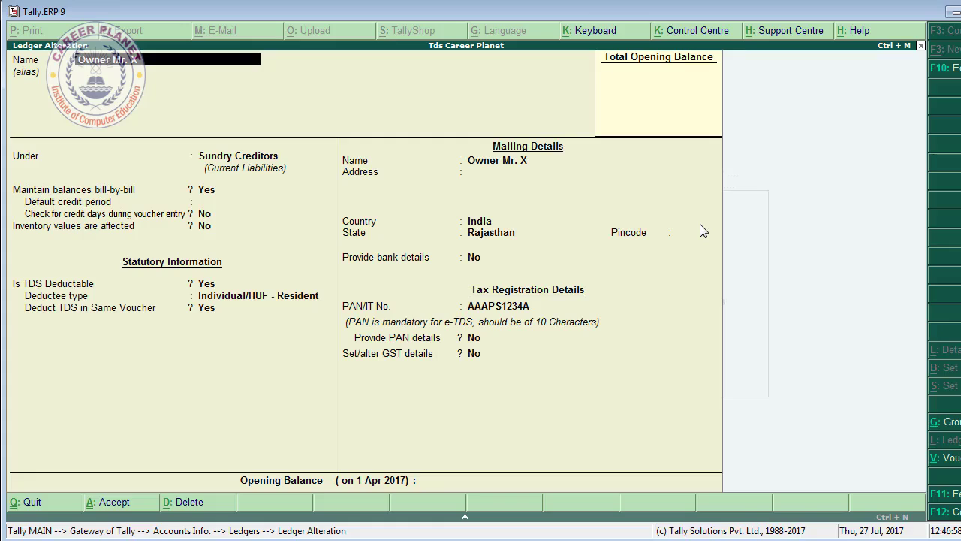
- Keep the Owner Mr. X ledger under Sundry Creditors with bill-by-bill balances and Is TDS Deductable set to Yes
key("Return")
key("Return")
key("Return")
key("Return")
key("Return")
key("Return")
key("Return")
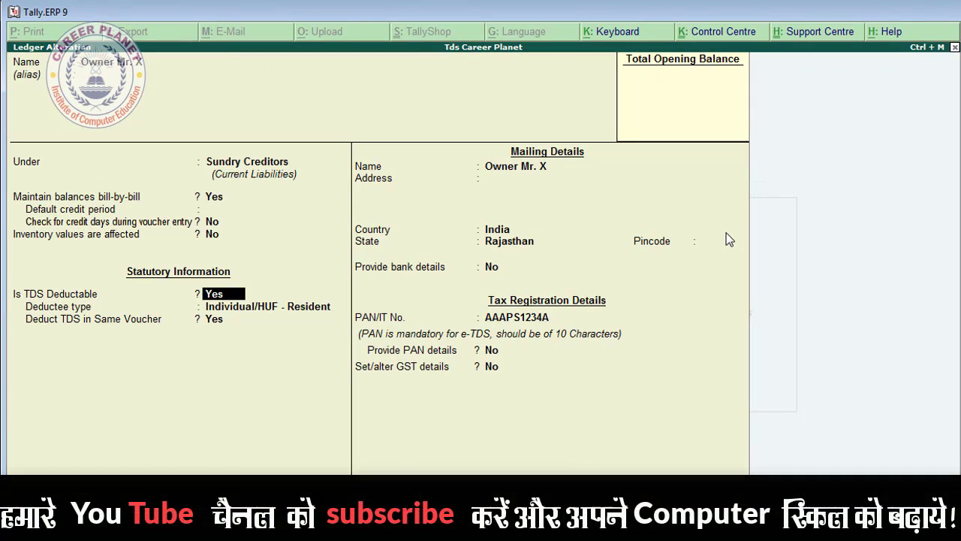
key("Return")
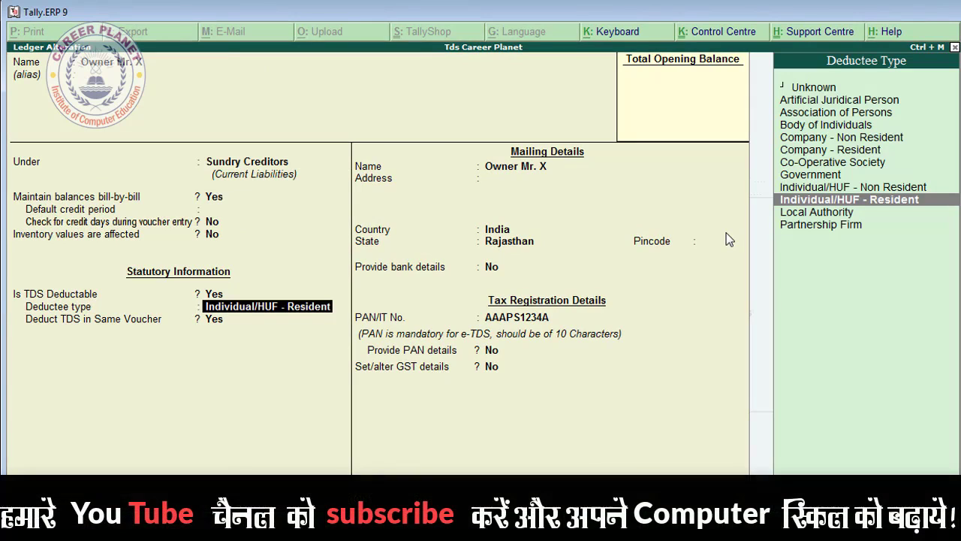
- Look through the deductee types, keep Individual/HUF - Resident, and leave Deduct TDS in Same Voucher at Yes
key("Up")
key("Up")
key("Up")
key("Up")
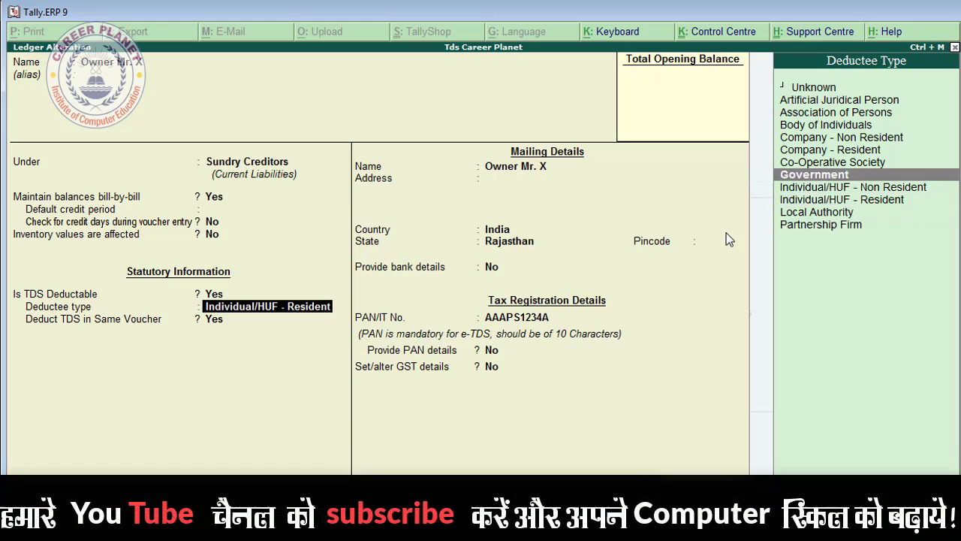
key("Up")
key("Up")
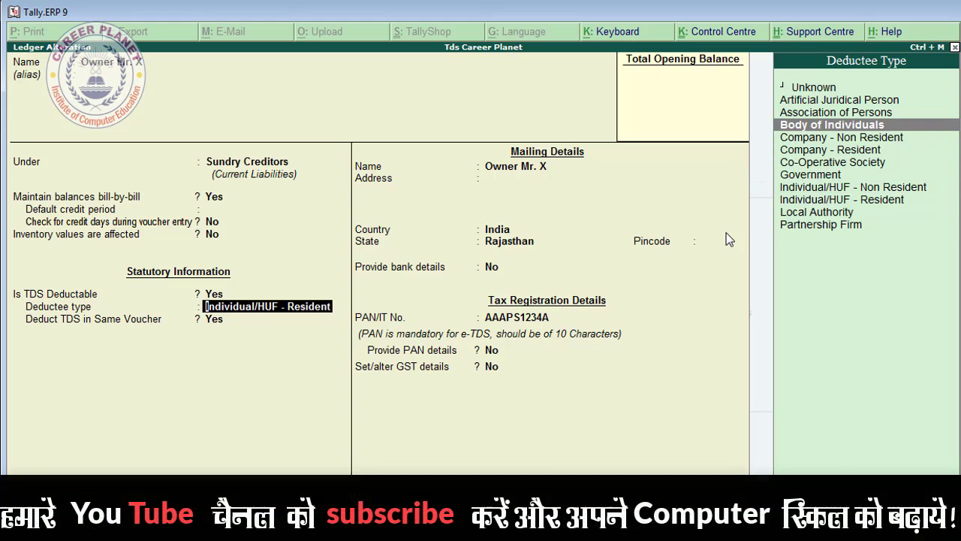
key("Down")
key("Down")
key("Down")
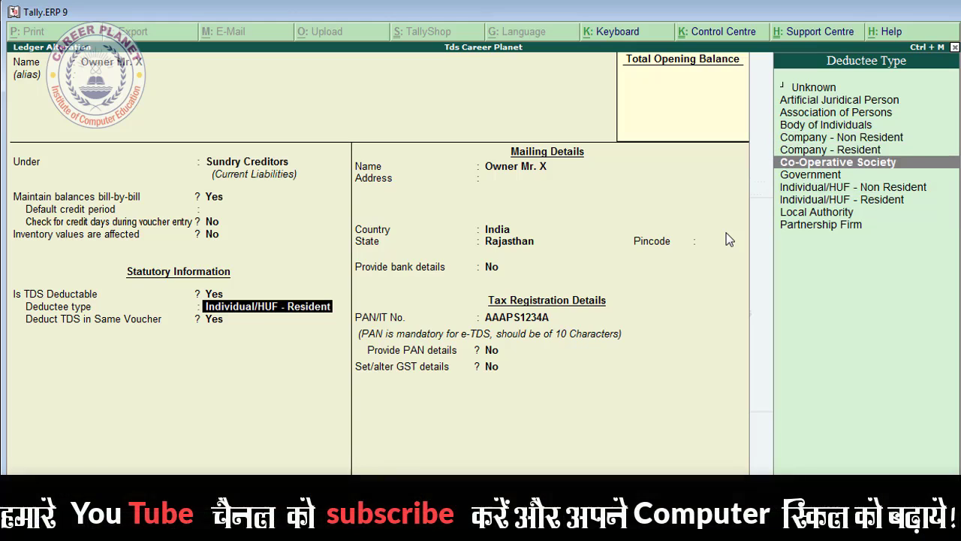
key("Down")
key("Down")
key("Down")
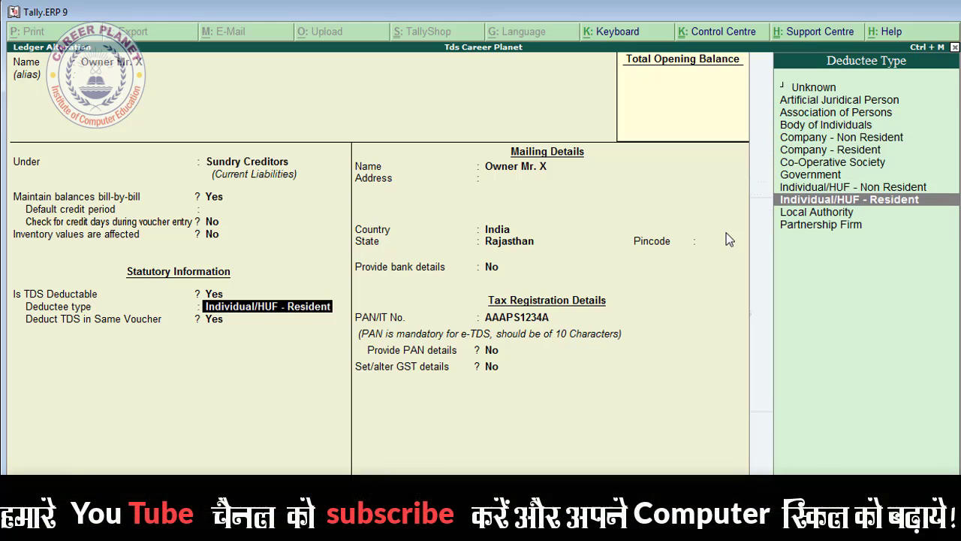
key("Return")
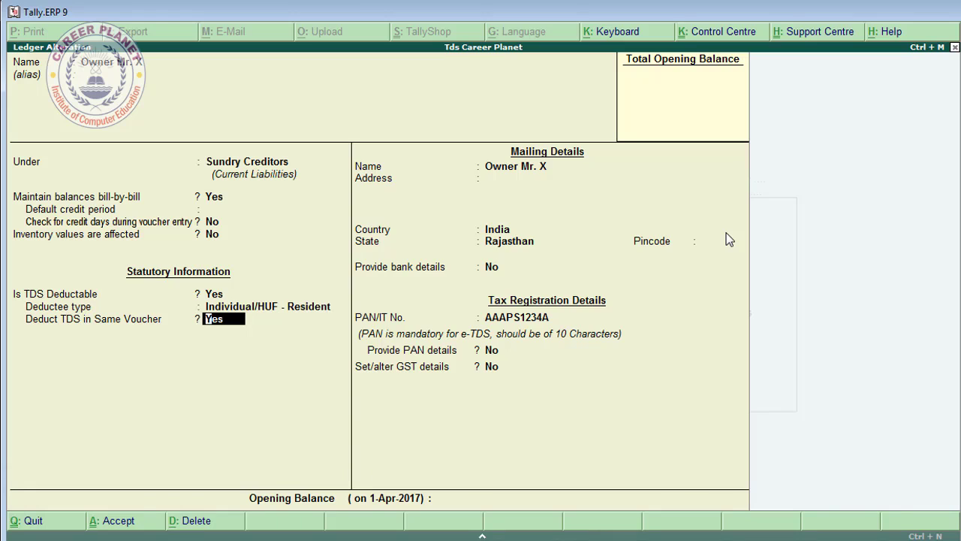
key("Return")
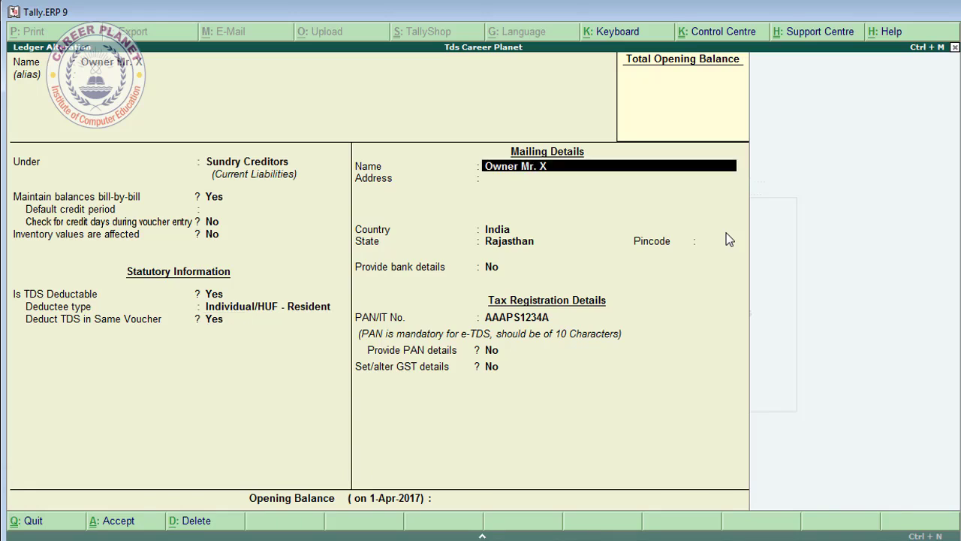
- Keep the party's mailing, bank, PAN and GST details as entered, leave the opening balance blank, and save the ledger
key("Return")
key("Return")
key("Return")
key("Return")
key("Return")
key("Return")
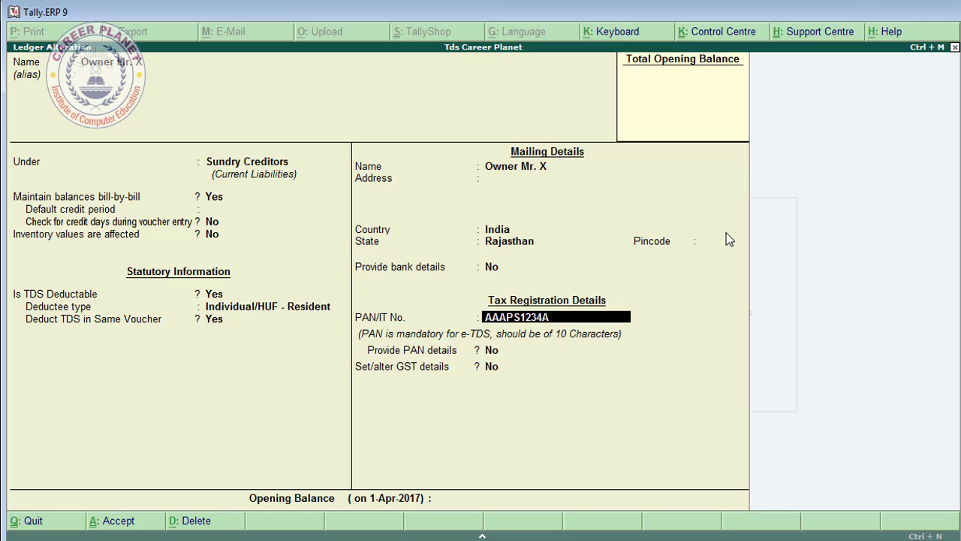
key("Return")
key("Return")
key("Return")
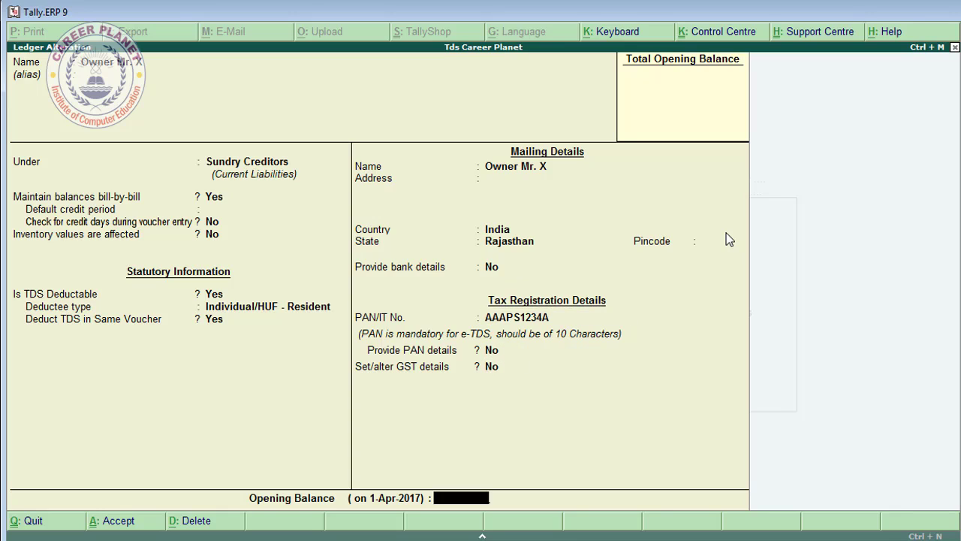
key("Return")
key("Return")
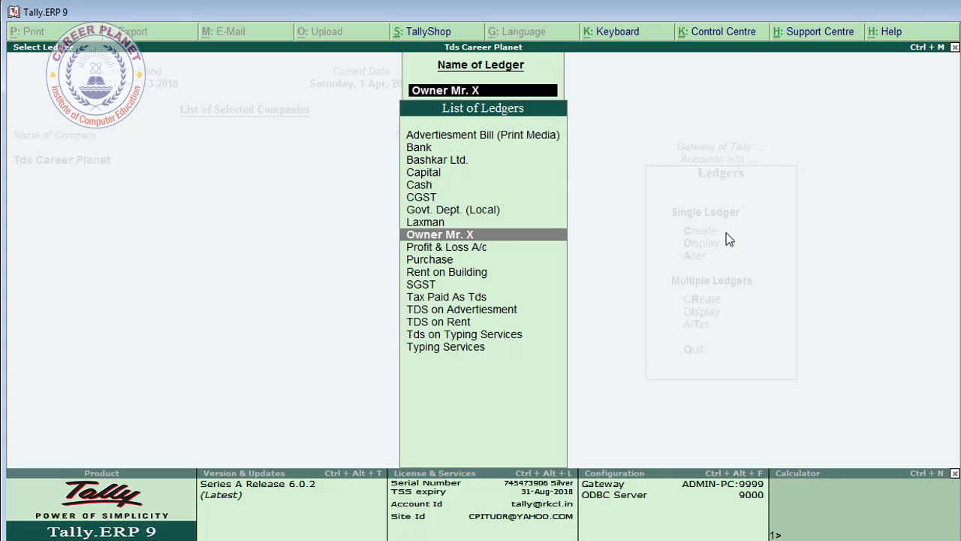
- Open the TDS on Rent ledger for alteration from the list of ledgers
type("T")
key("Down")
key("Down")
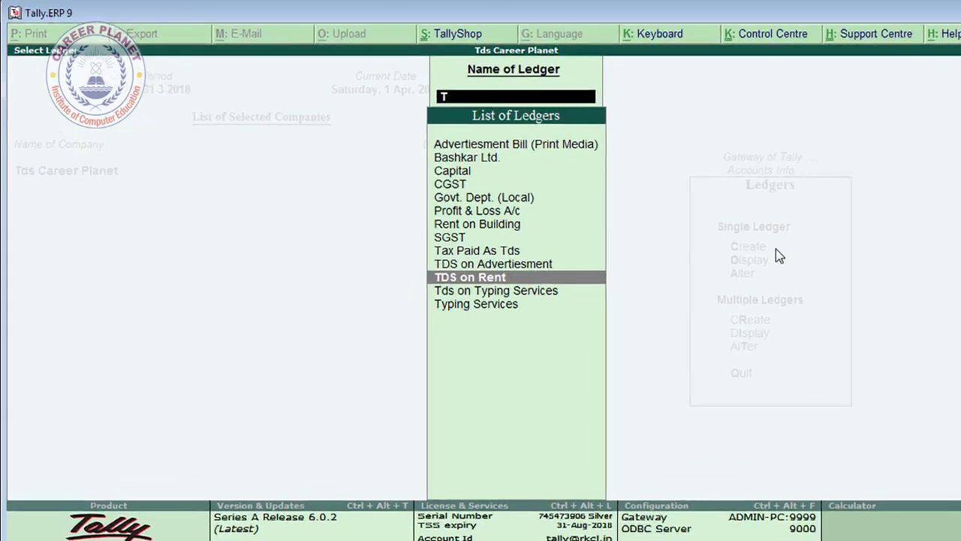
key("Return")
key("Return")
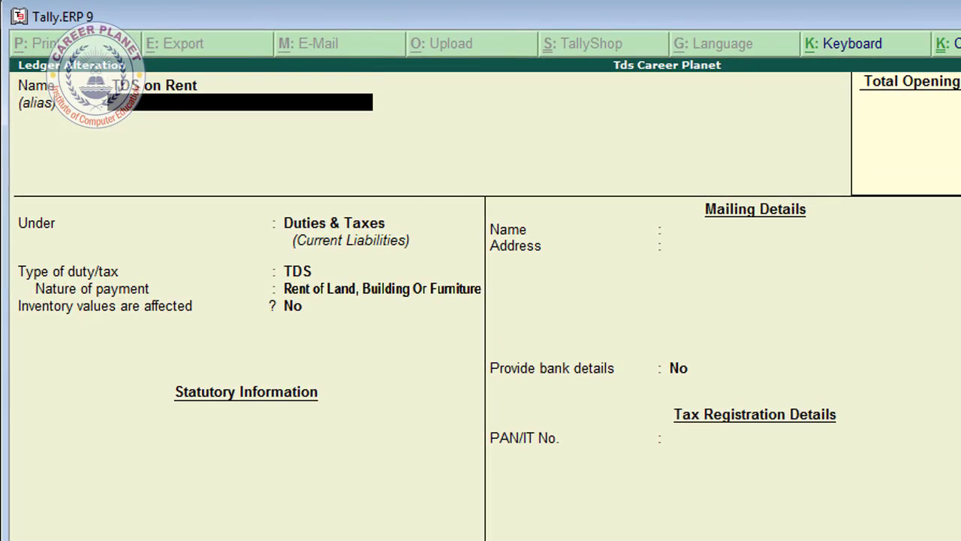
- Keep TDS as the duty type, Rent of Land, Building Or Furniture as the nature of payment, and bank details at No; save the ledger
key("Return")
key("Return")
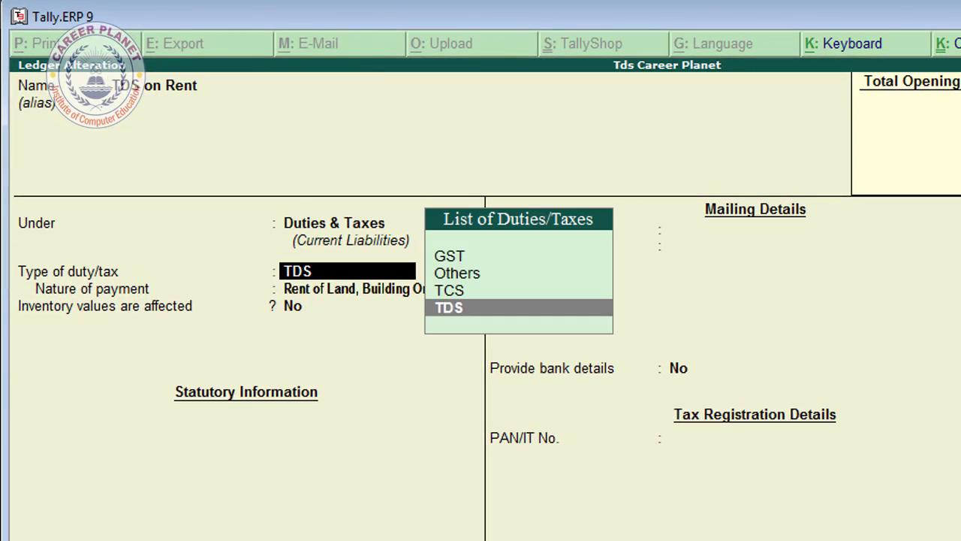
key("Return")
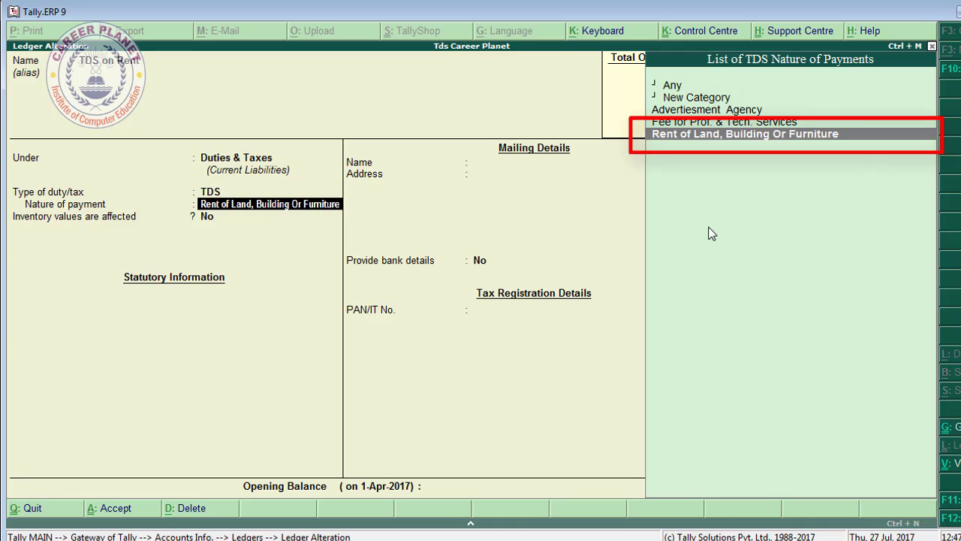
key("Return")
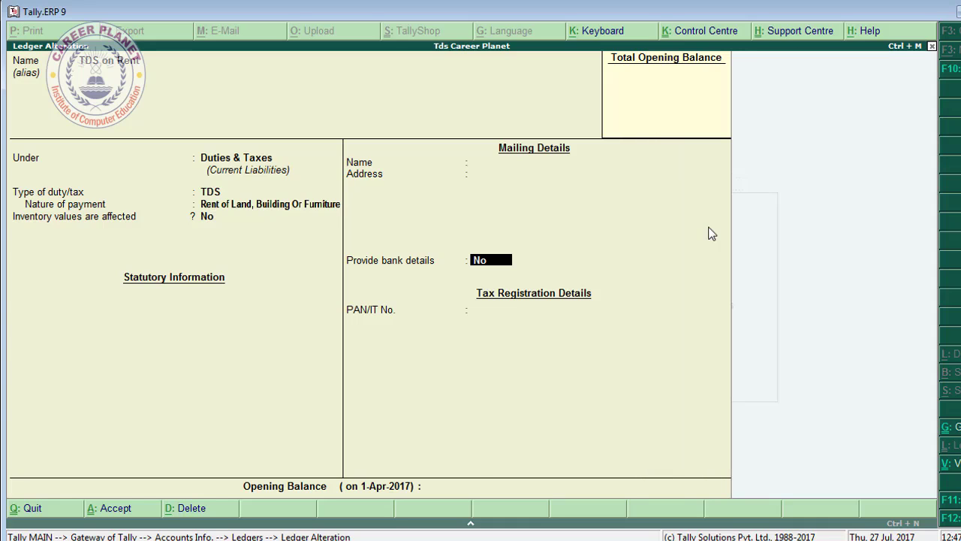
key("Return")
key("Return")
key("Return")
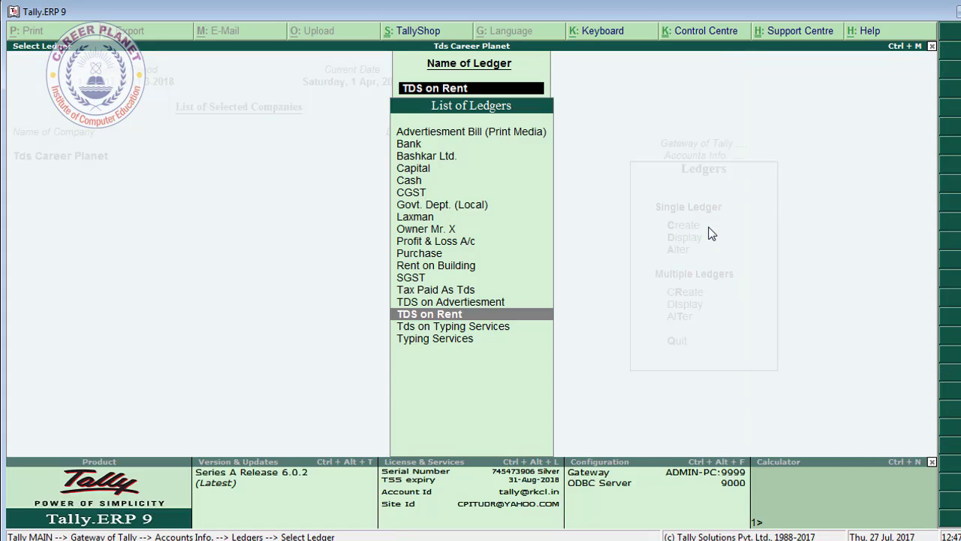
- Leave the ledger masters, open a purchase voucher, and switch it from item invoice to accounting invoice mode
key("Escape")
key("Escape")
key("Escape")
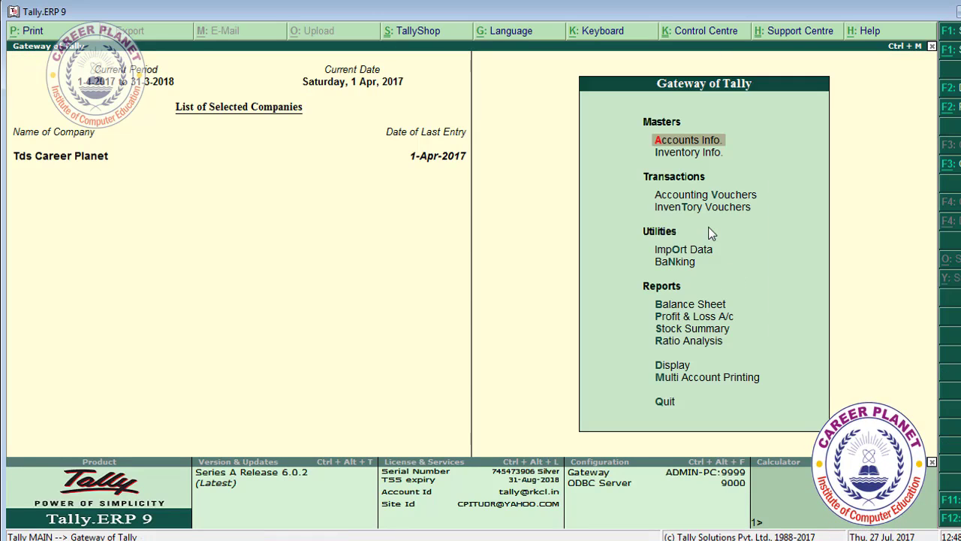
key("Down")
key("Down")
key("Return")
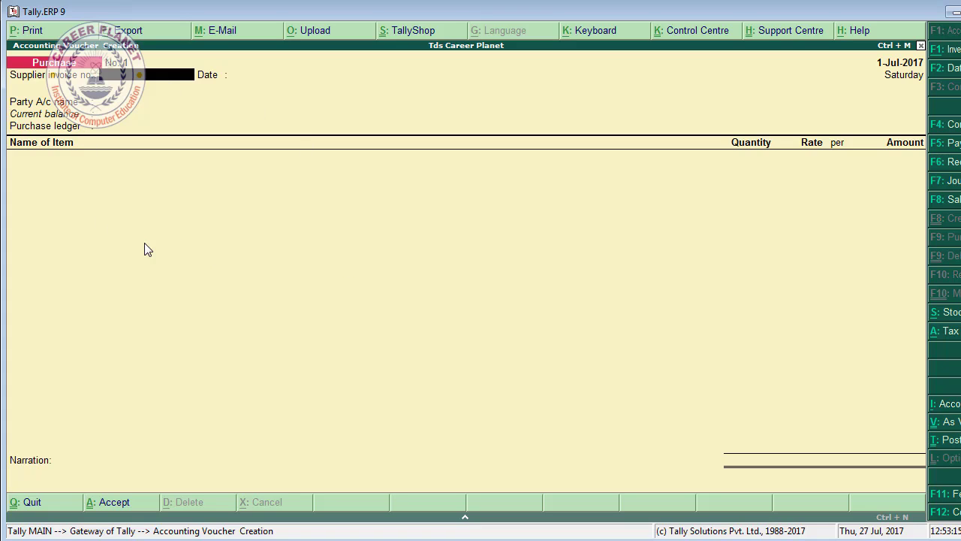
key("alt+i")
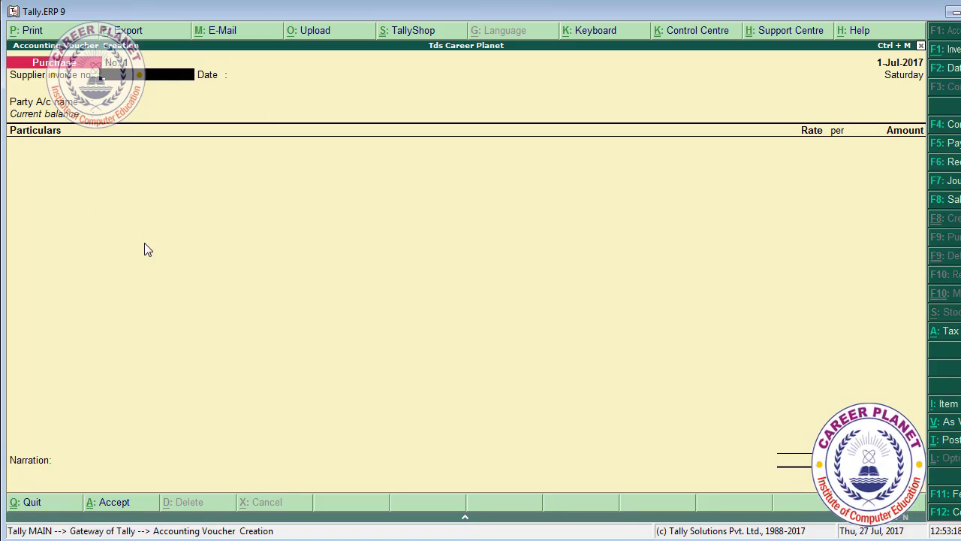
- Leave the supplier invoice number blank and select Owner Mr. X as the party account of the purchase voucher
key("Return")
key("Return")
key("Down")
key("Down")
key("Down")
key("Down")
key("Down")
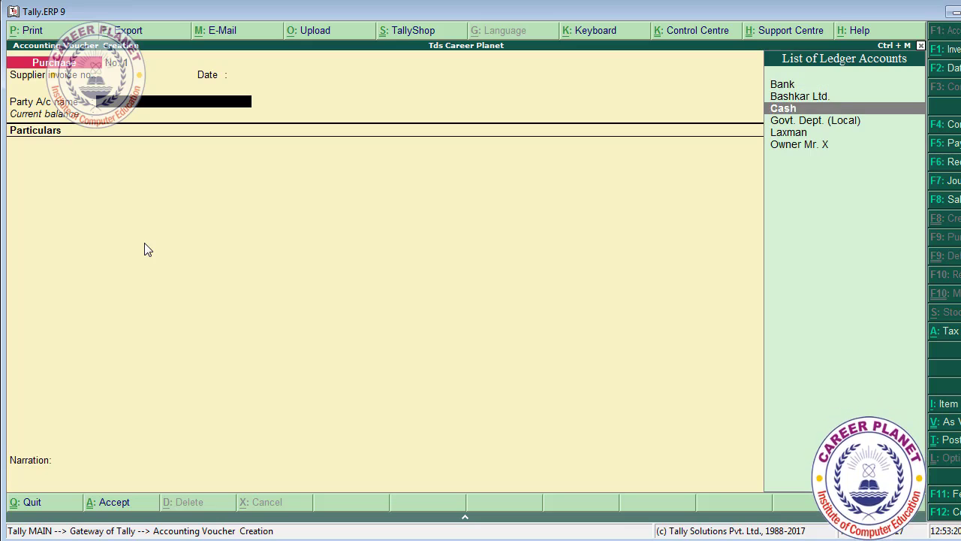
key("Return")
key("Return")
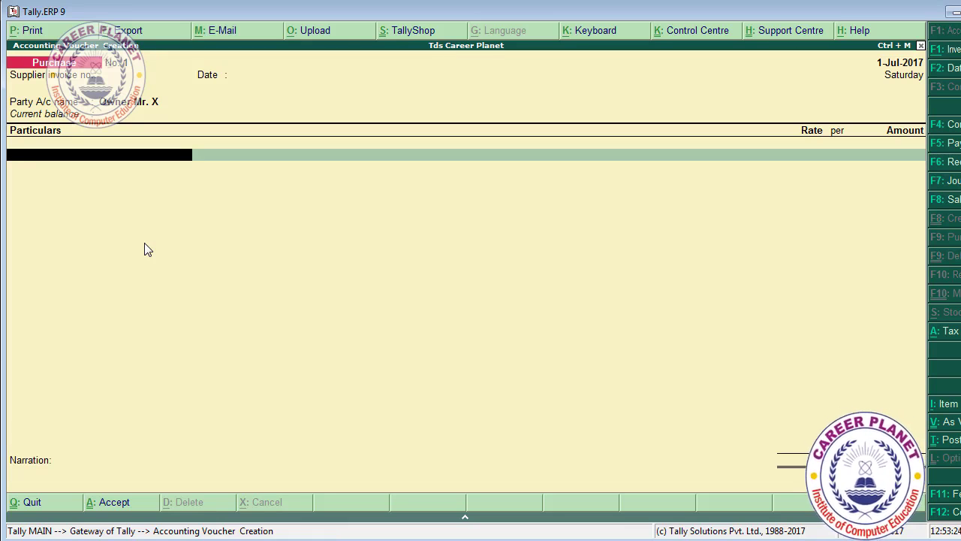
- Enter Rent on Building in the voucher's particulars with an amount of 30,000
type("Re")
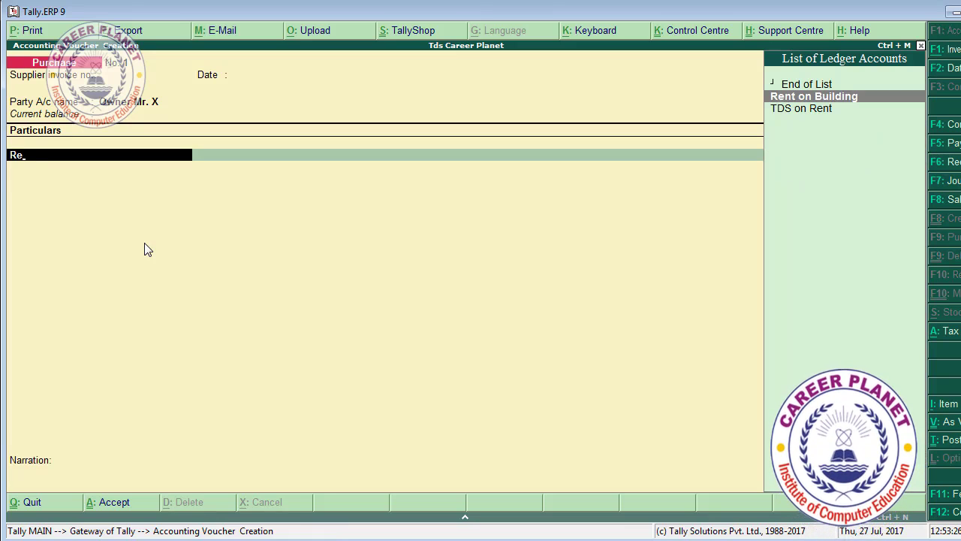
key("Return")
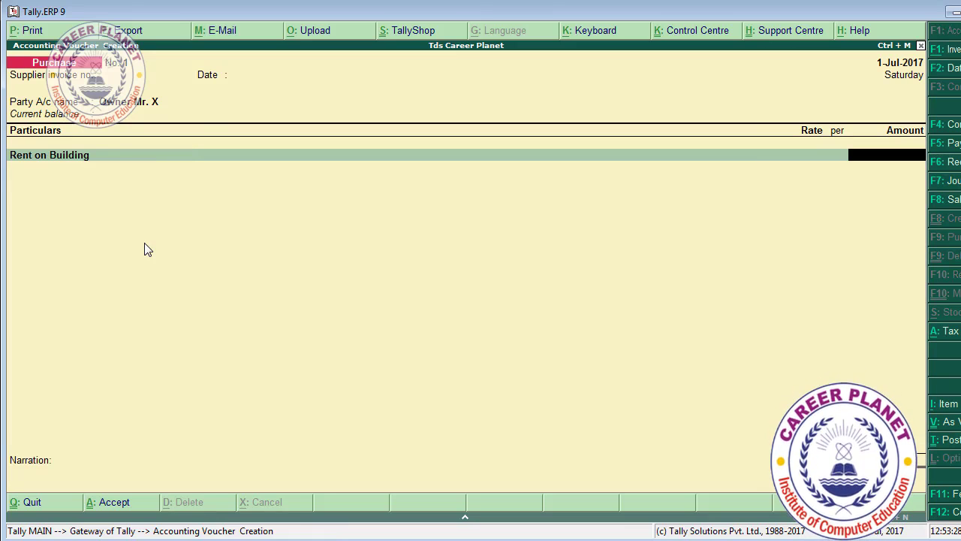
type("30,000")
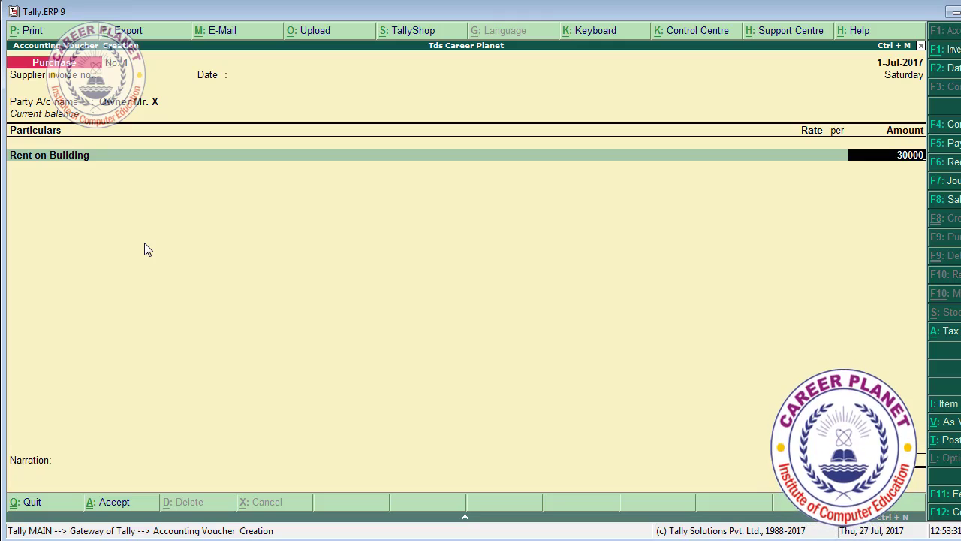
key("Return")
- Add the CGST and SGST ledgers below the rent entry, accepting the calculated amount of 2,700.00 for each
type("C")
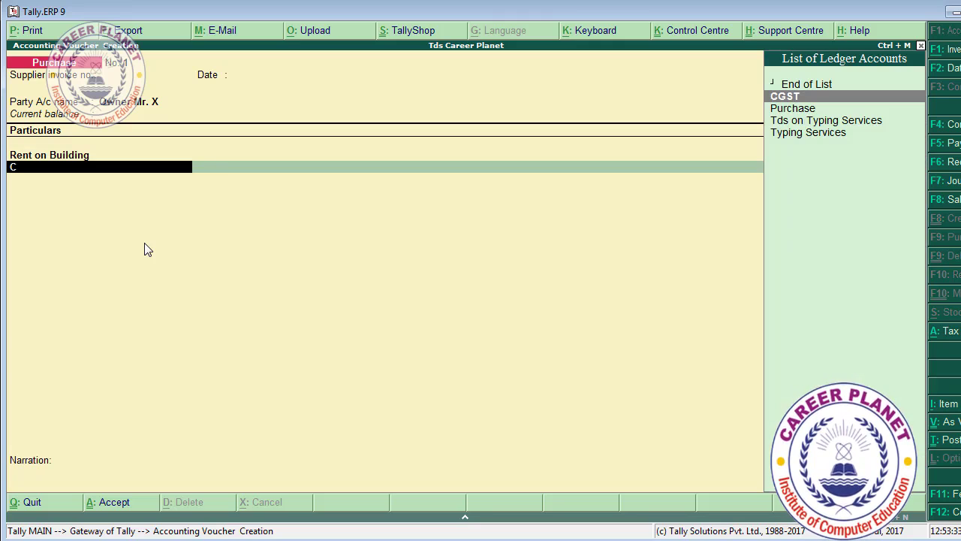
key("Return")
key("Return")
type("S")
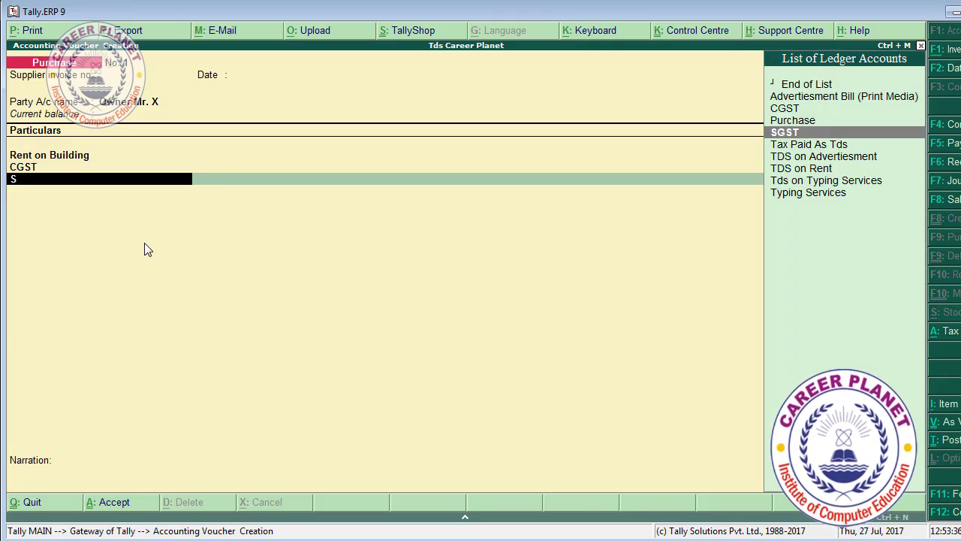
key("Return")
key("Return")
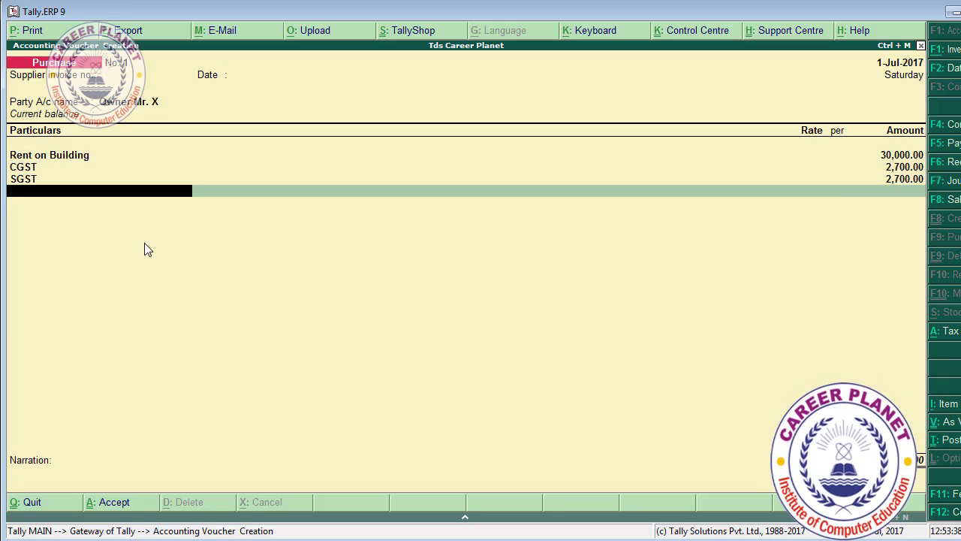
- Add the TDS on Rent ledger to the purchase voucher as the deduction line below SGST
type("T")
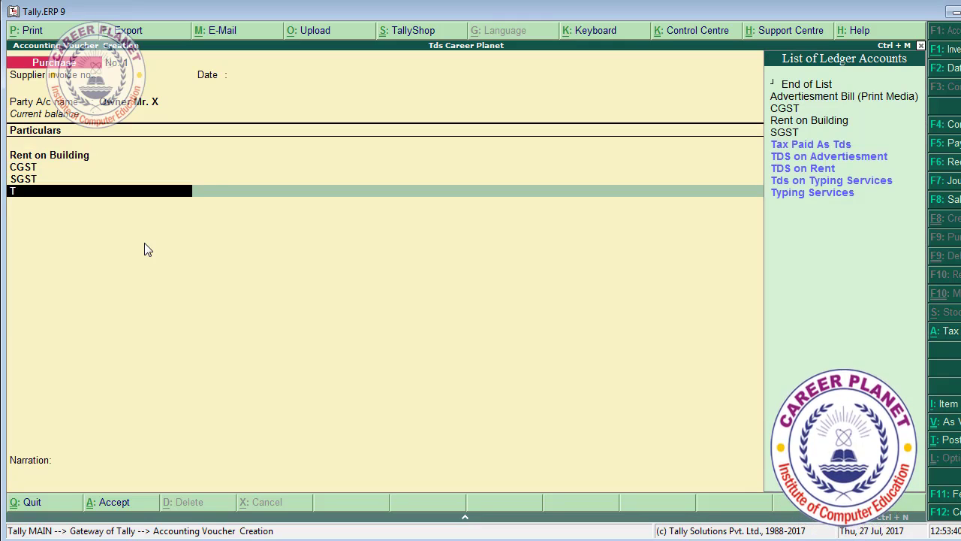
key("Down")
key("Down")
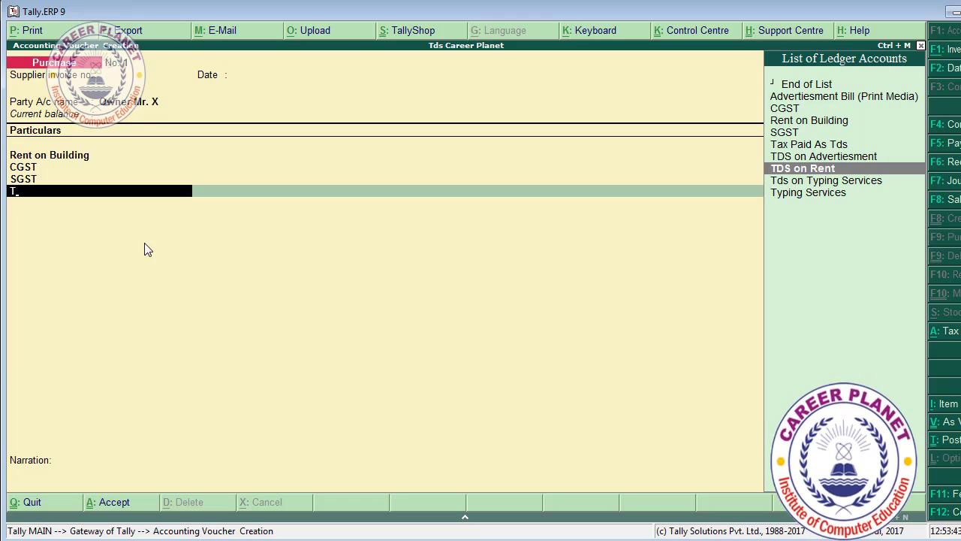
key("Return")
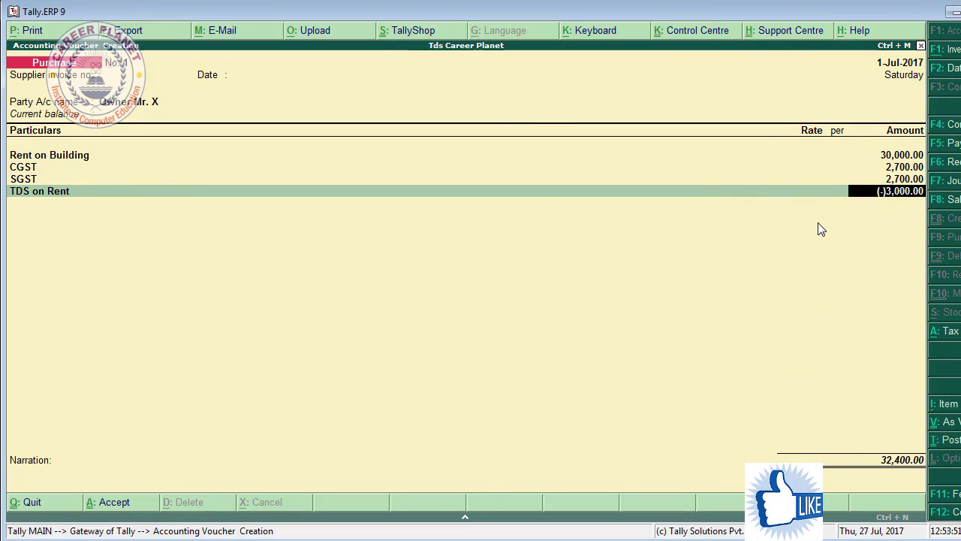
- Examine the voucher's detailed tax analysis for the GST and TDS breakdown, and return to the voucher
key("alt+a")
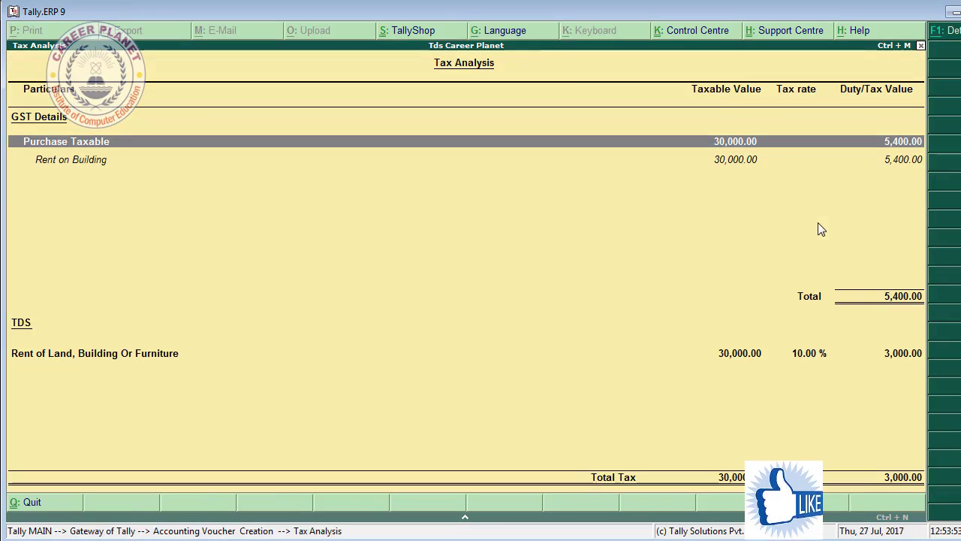
key("alt+F1")
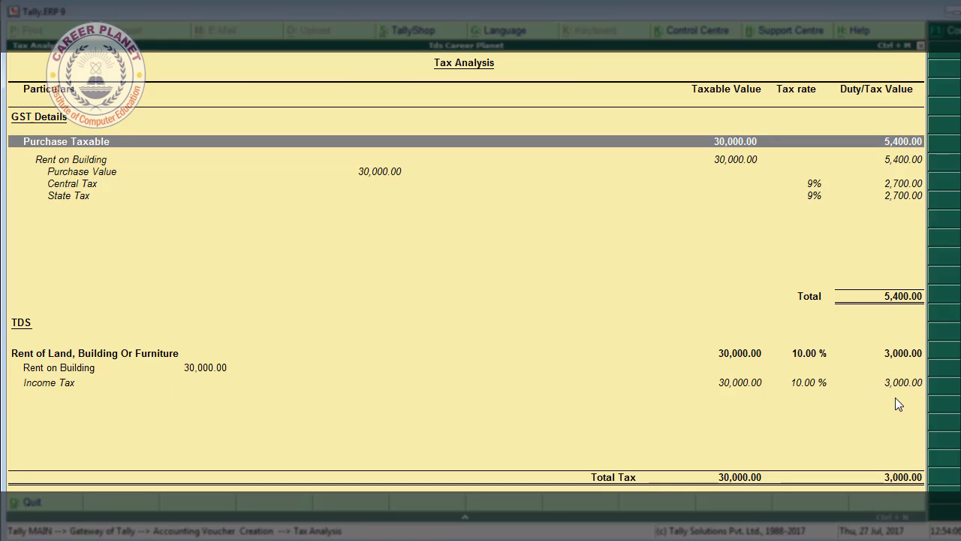
key("Escape")
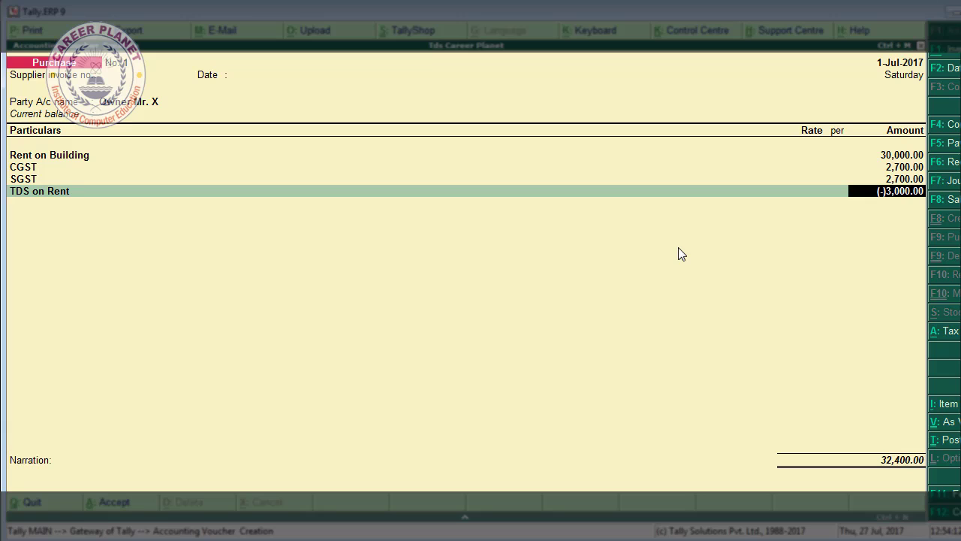
- Finish the particulars without a narration and accept New Ref 1 for 35,400.00 Cr in Owner Mr. X's bill-wise details
key("Return")
key("Return")
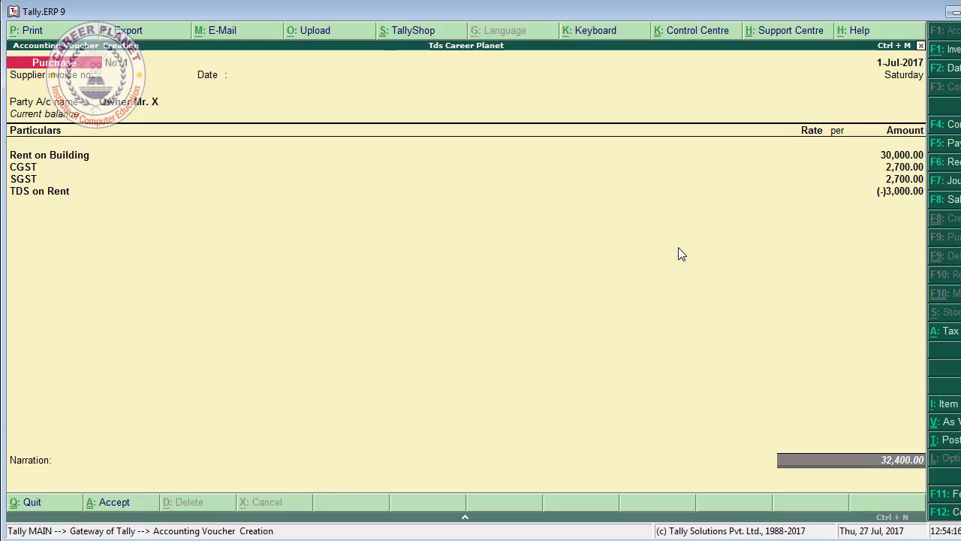
key("Return")
key("Return")
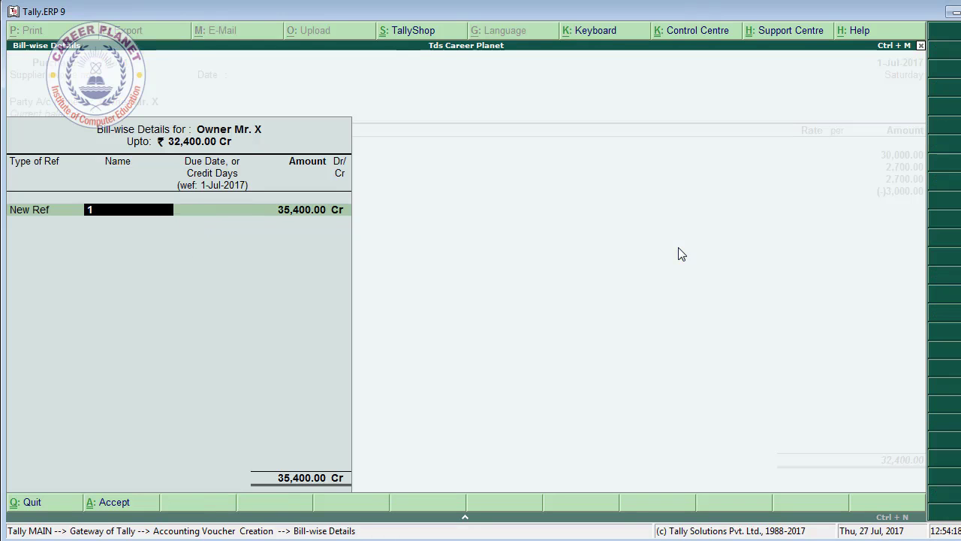
key("Return")
key("Return")
key("Return")
key("Return")
key("Return")
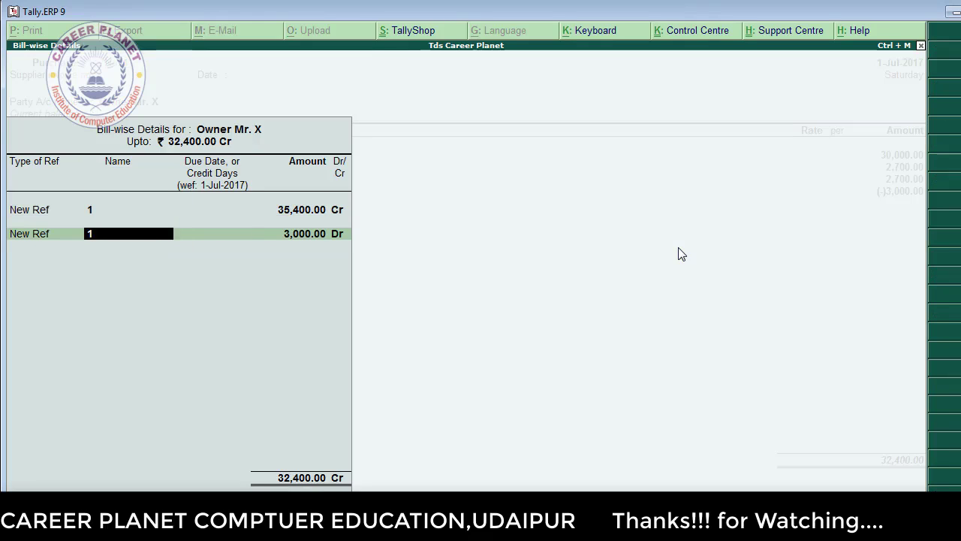
- Accept the second bill-wise line, New Ref 1 for 3,000.00 Dr, and save the purchase voucher
key("Return")
key("Return")
key("Return")
key("Return")
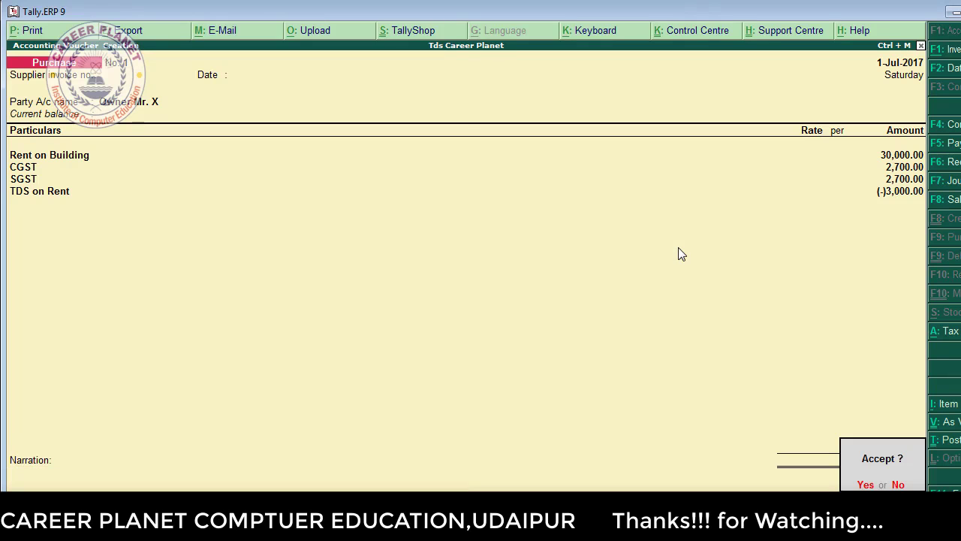
key("Return")
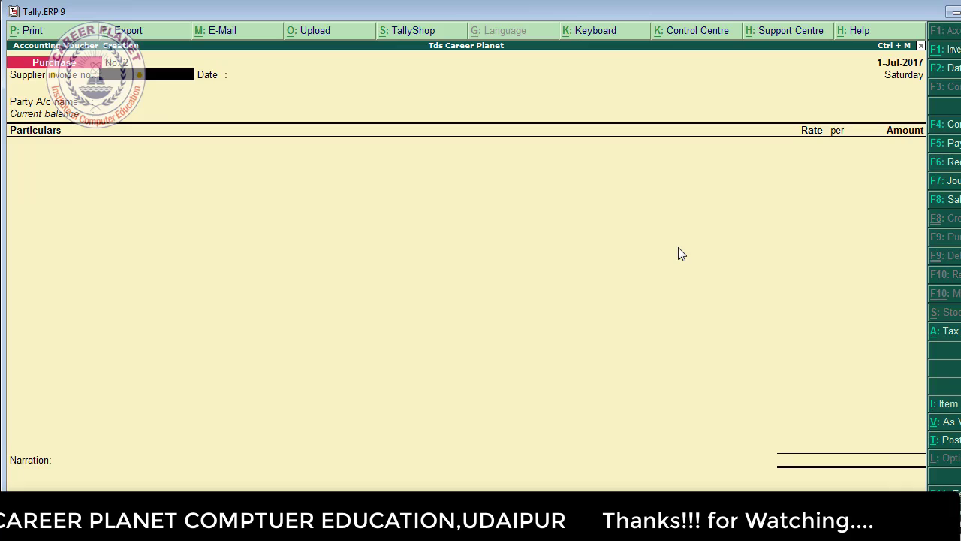
- Open the GSTR-2 report from the statutory GST reports and switch it to the default view to examine inward supplies
key("Escape")
key("d")
key("u")
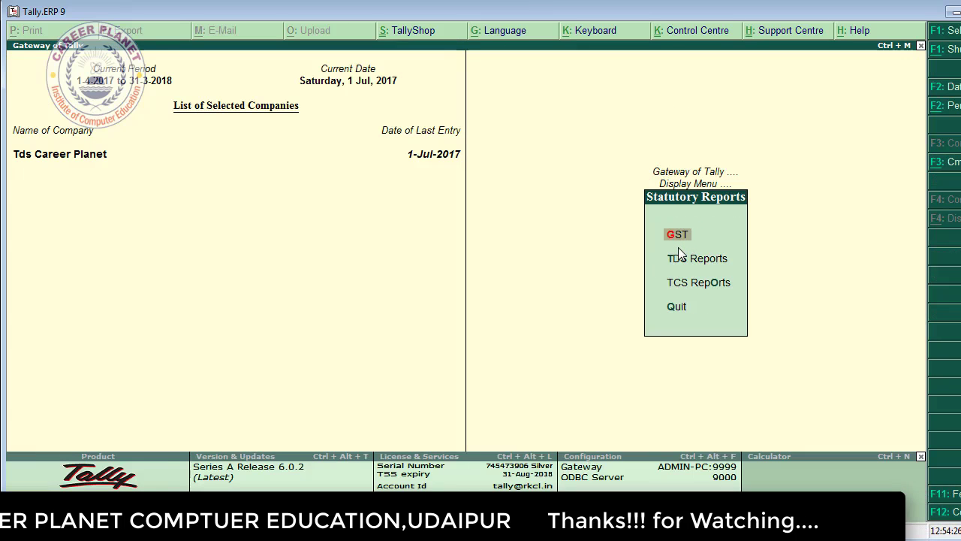
key("Return")
key("Down")
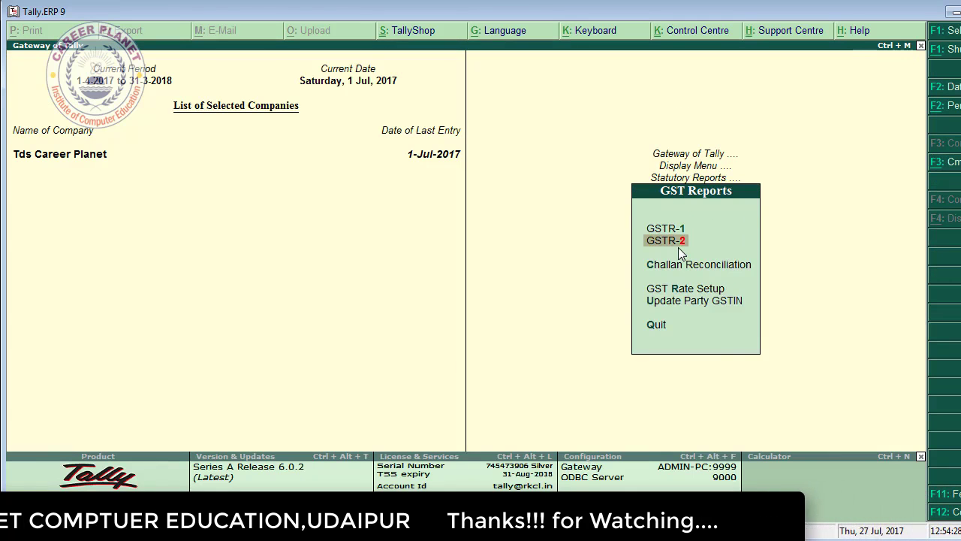
key("Return")
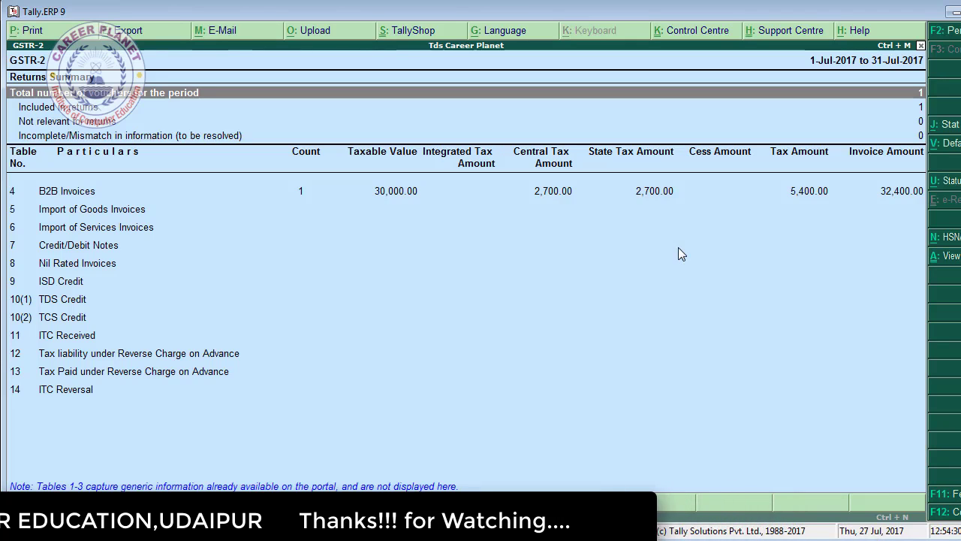
key("alt+v")
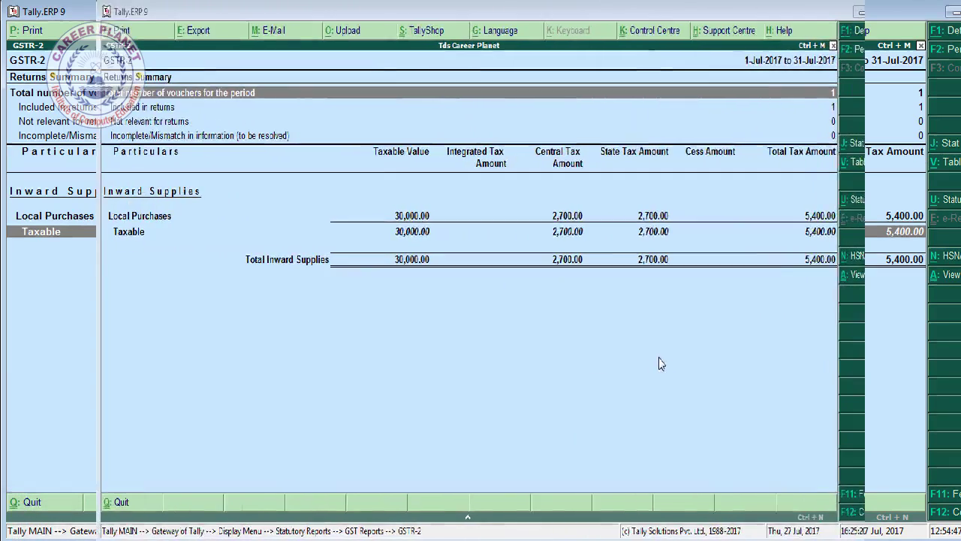
- Leave the GST reports, open the Balance Sheet in detailed form, and drill into Duties & Taxes under Current Liabilities
key("Escape")
key("Escape")
key("Escape")
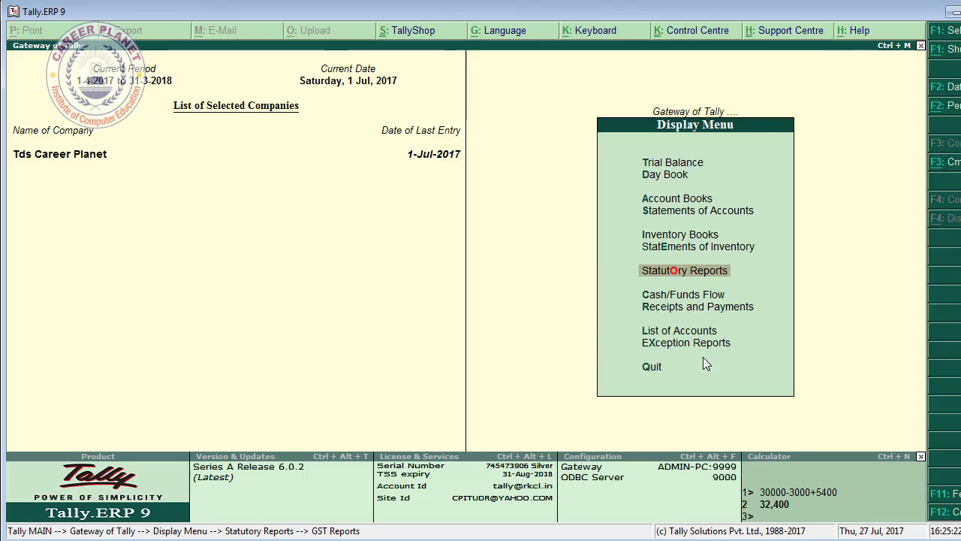
key("b")
key("alt+f1")
key("Down")
key("Down")
key("Down")
key("Down")
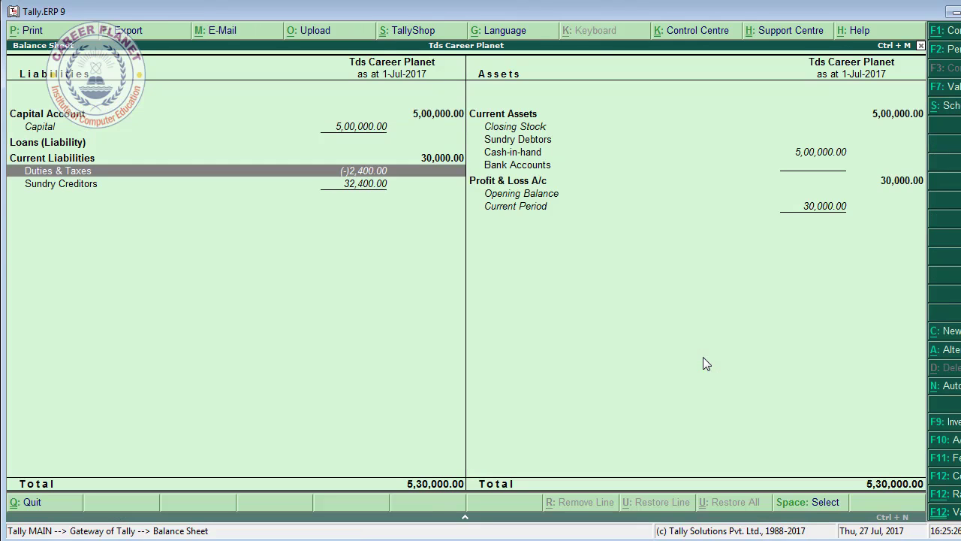
key("Return")
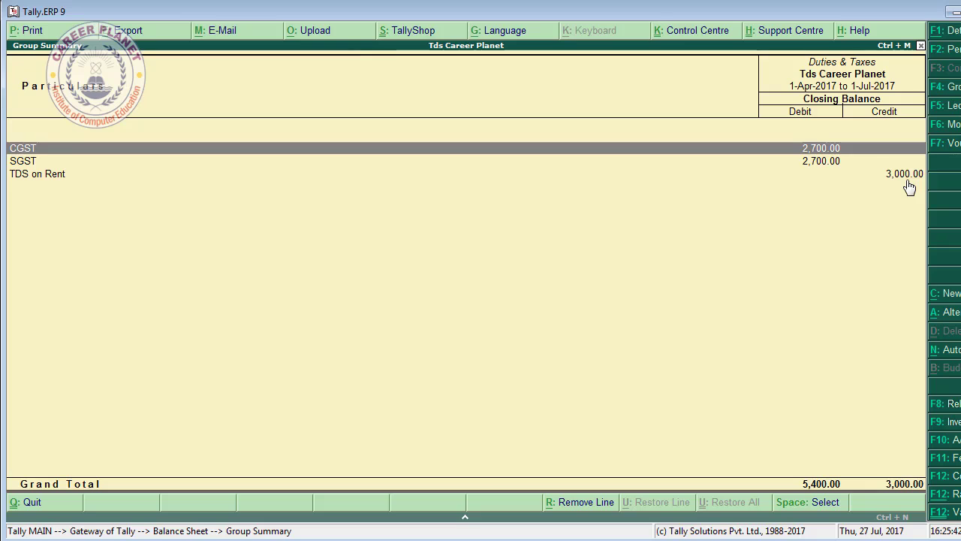
- Leave the Balance Sheet, open accounting voucher entry dated 1-8-2017, and switch it to a payment voucher
key("Escape")
key("Escape")
key("Up")
key("Up")
key("Up")
key("Up")
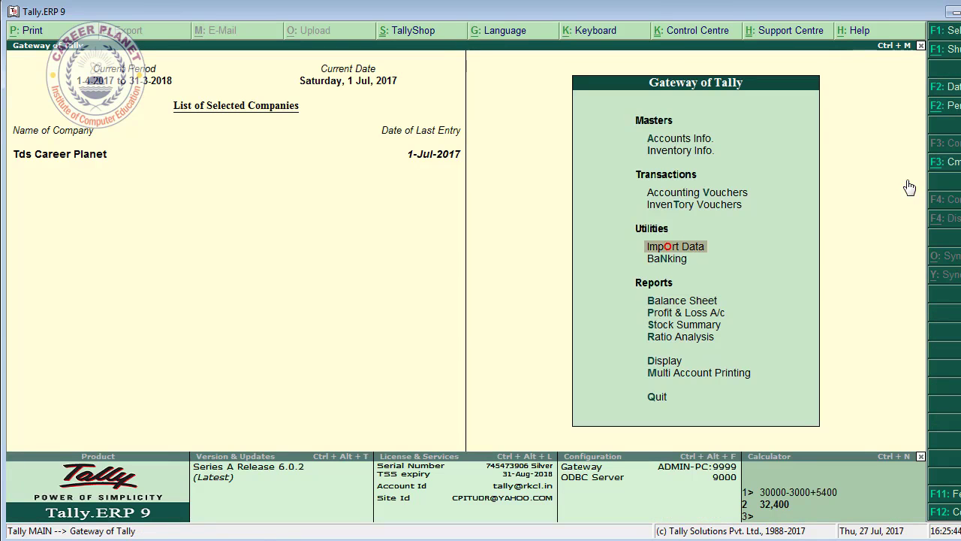
key("Return")
key("F2")
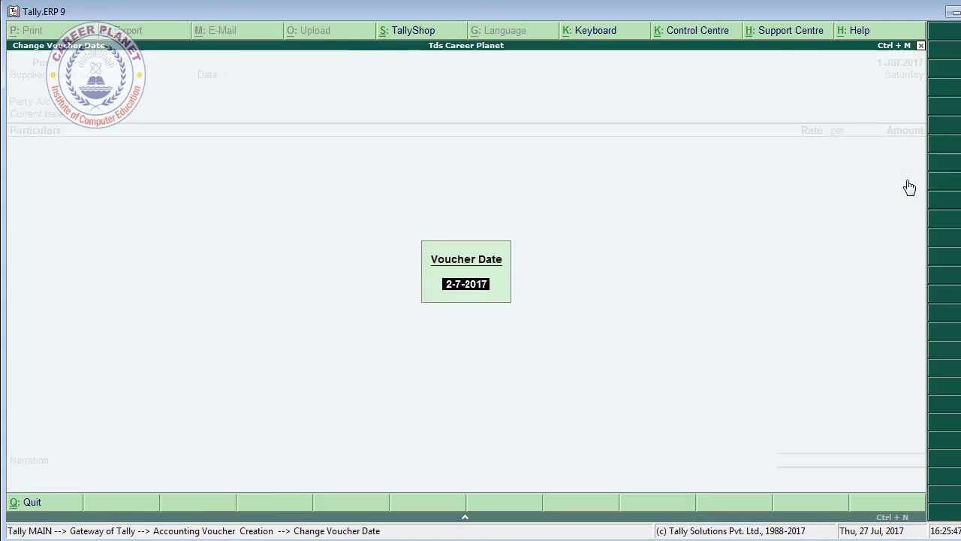
type("1-8")
key("Return")
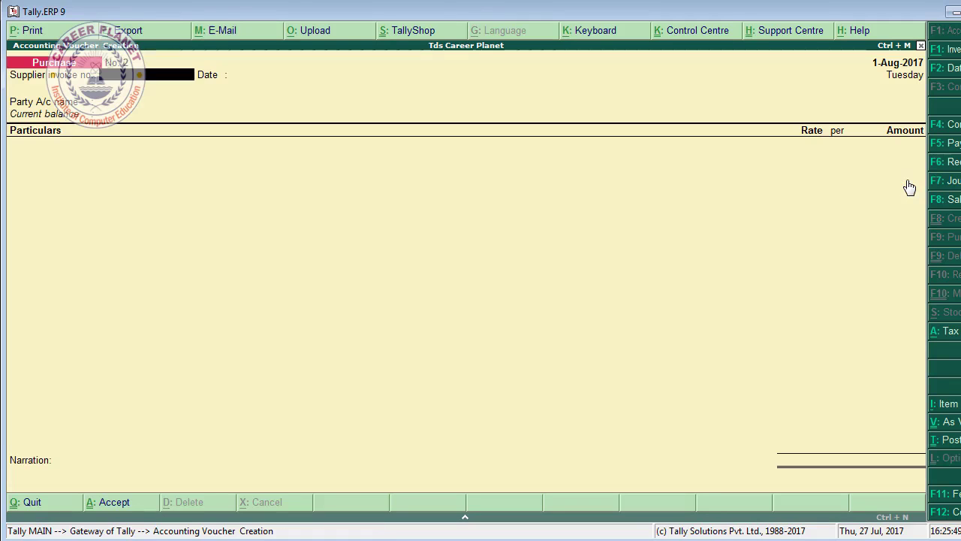
key("F5")
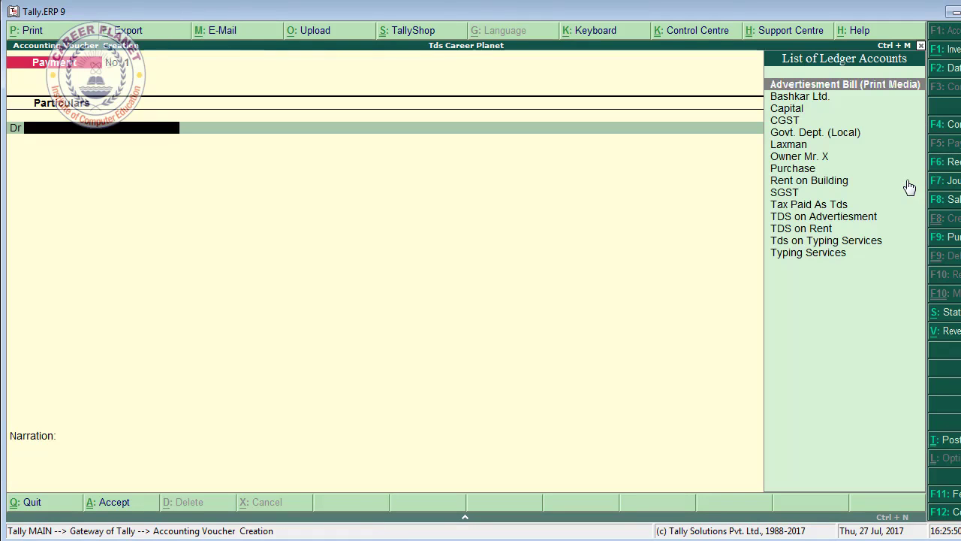
- Configure payment vouchers to use single entry mode for payment/receipt/contra vouchers and save the configuration
key("F12")
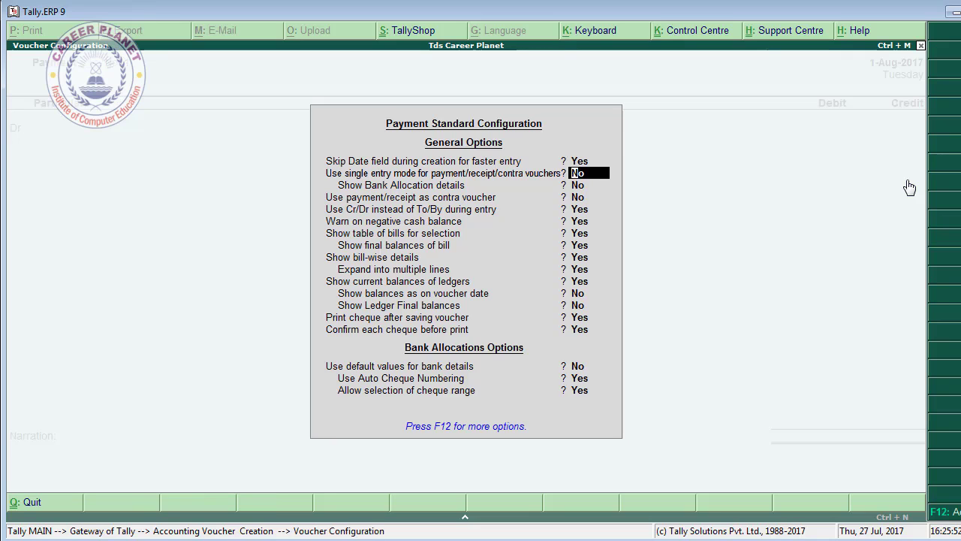
type("y")
key("BackSpace")
key("Down")
key("Return")
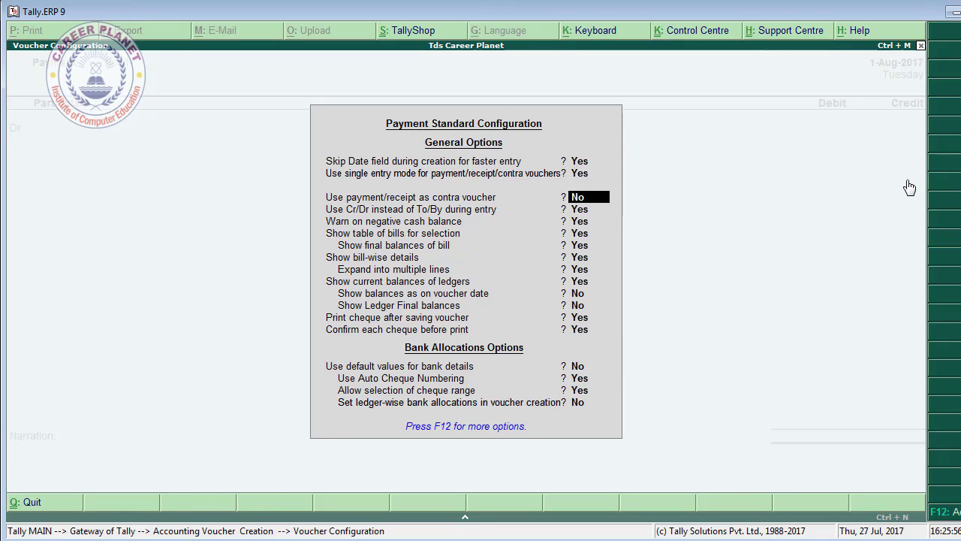
key("ctrl+a")
- Start a TDS statutory payment for 1-Jul-2017 to 31-Jul-2017, deducted till 31-7-2017, under section 194I
key("alt+s")
key("Down")
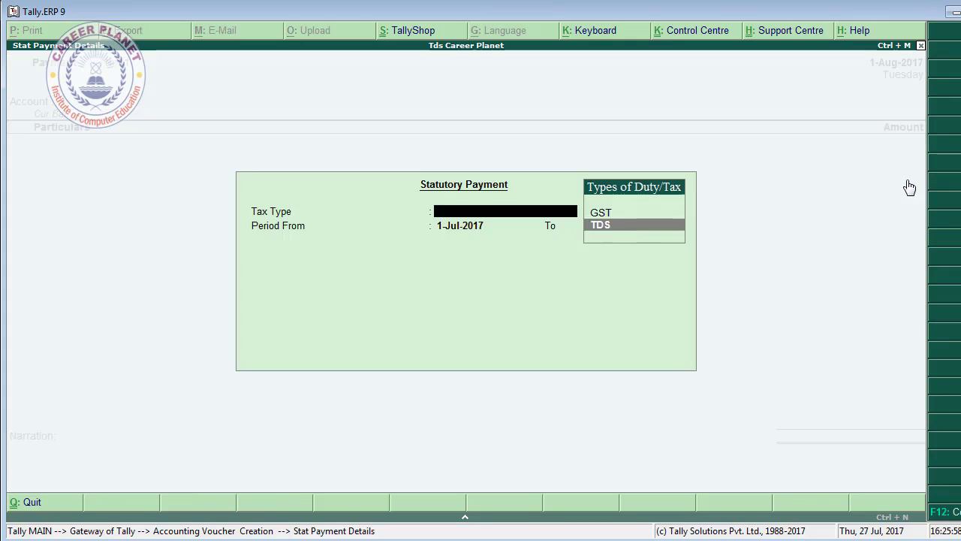
key("Return")
key("Return")
key("Return")
key("Return")
key("Return")
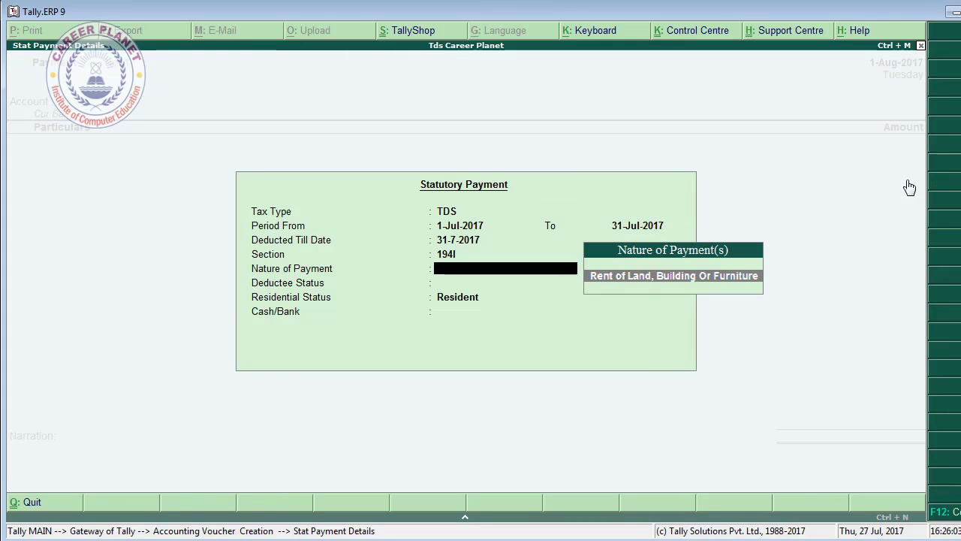
- Complete the statutory payment with Rent of Land, Building Or Furniture, deductee status Company, residential status Resident, and Bank as the paying account
key("Return")
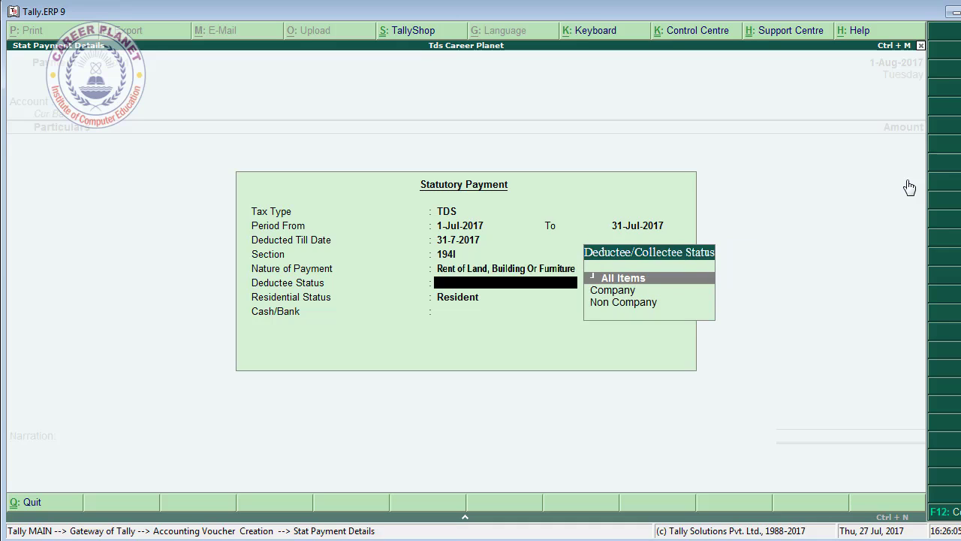
key("Down")
key("Return")
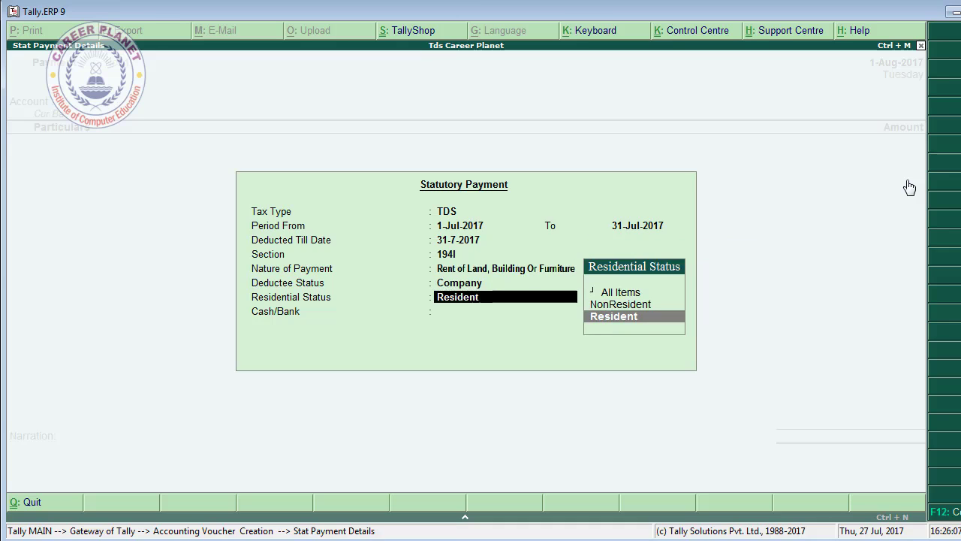
key("Return")
key("Return")
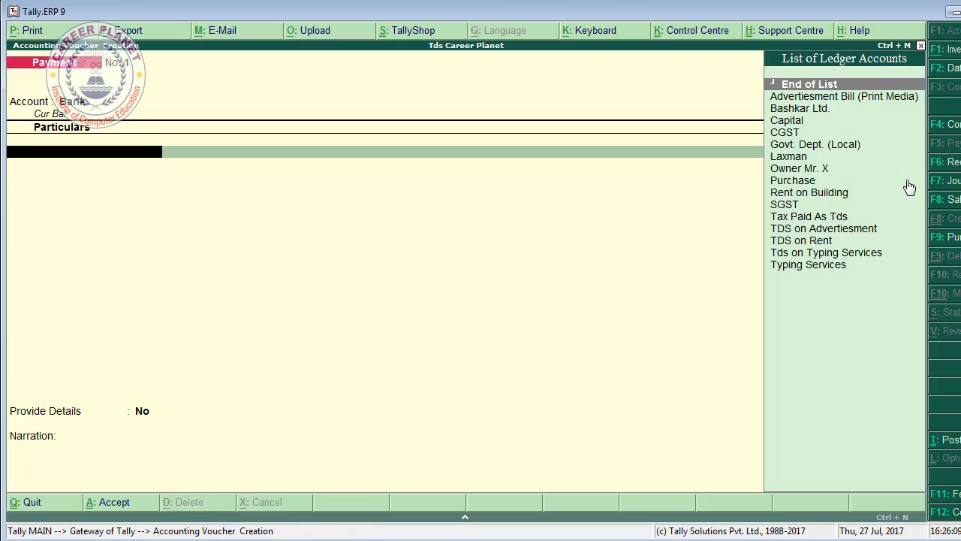
- Add the TDS on Rent ledger to the payment with payment type Unknown and an amount of 3000
type("T")
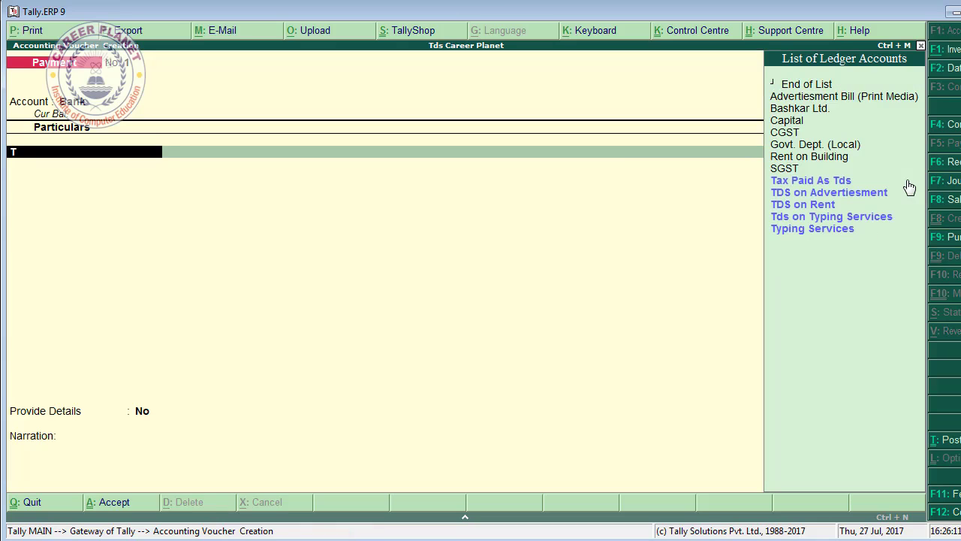
key("Down")
key("Down")
key("Down")
key("Return")
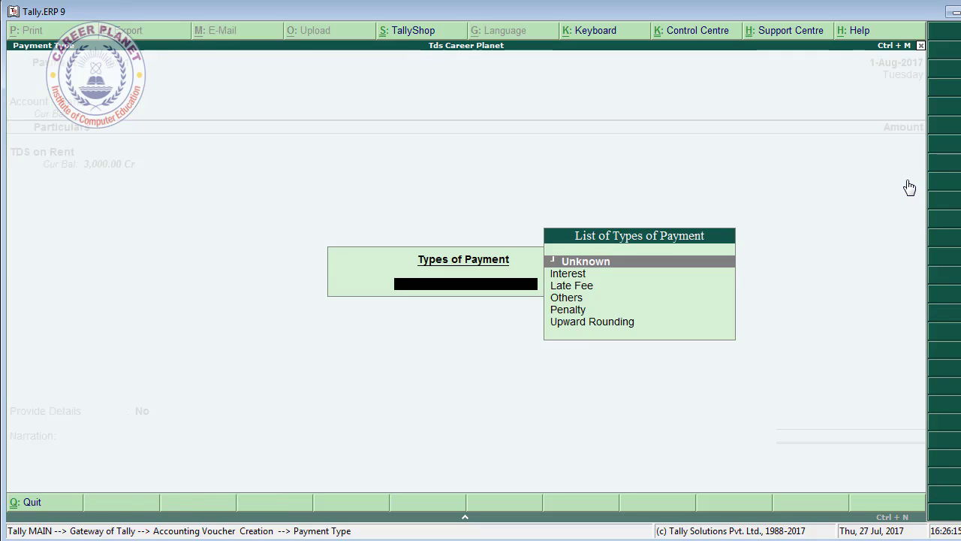
key("Return")
type("3")
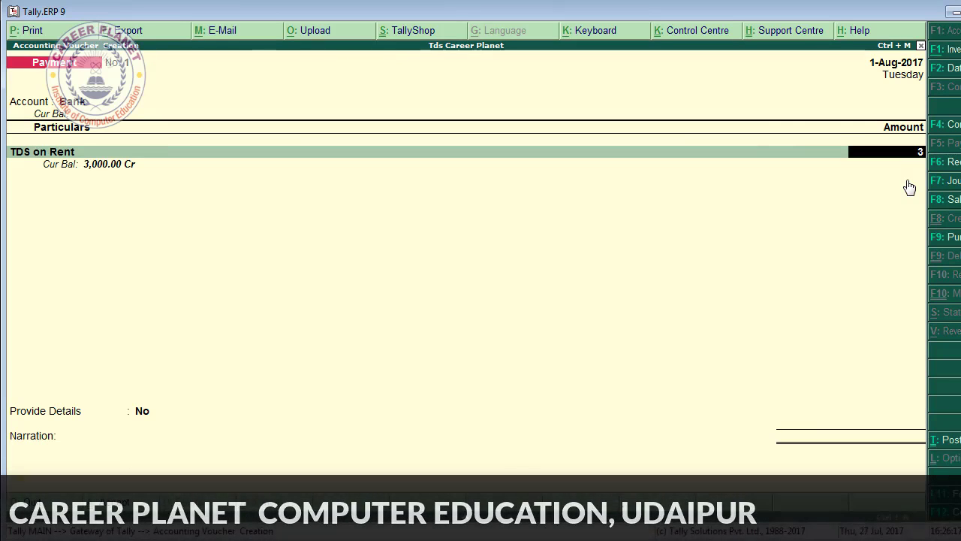
type("000")
key("Return")
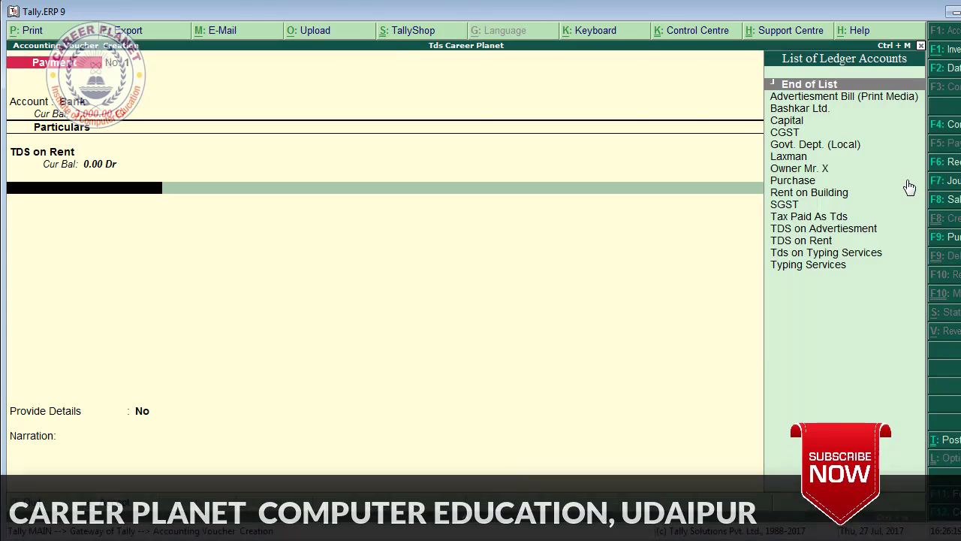
- Finish the payment without details or narration, accept the cheque bank allocation dated 1-Aug-2017, save the voucher and leave voucher entry
key("Return")
key("Return")
key("Return")
key("Return")
key("Return")
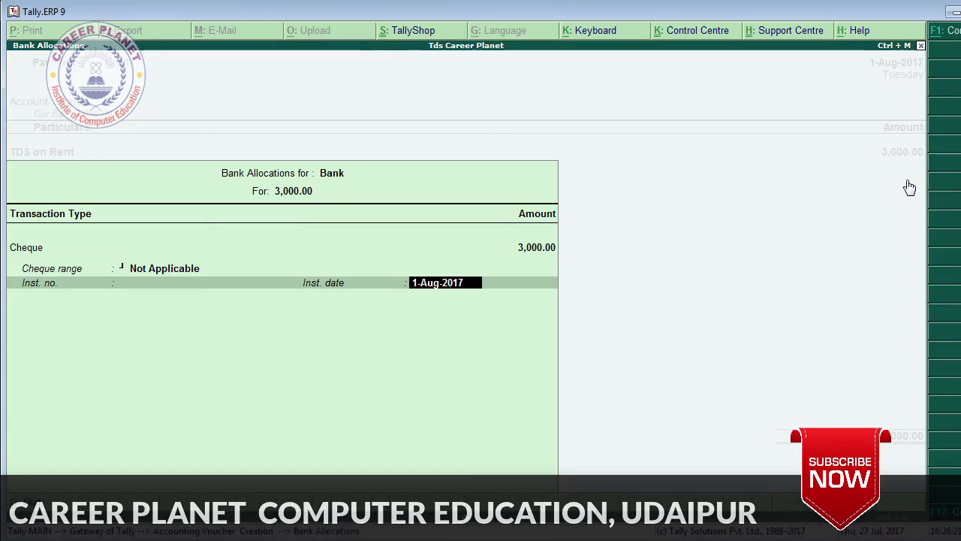
key("Return")
key("Return")
key("Return")
key("Escape")
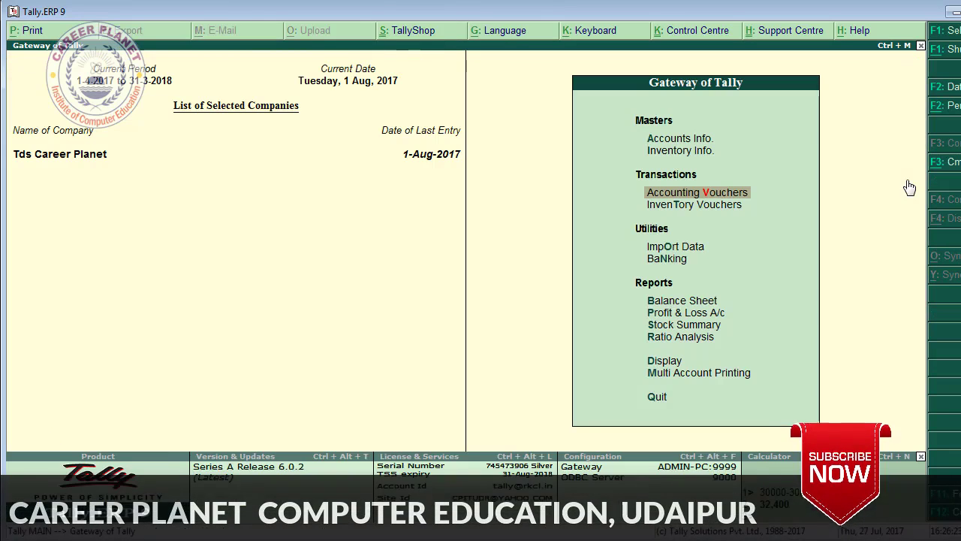
- Open the Balance Sheet in detailed form and drill into Duties & Taxes to check the remaining tax ledgers
key("b")
key("alt+F1")
key("Down")
key("Down")
key("Down")
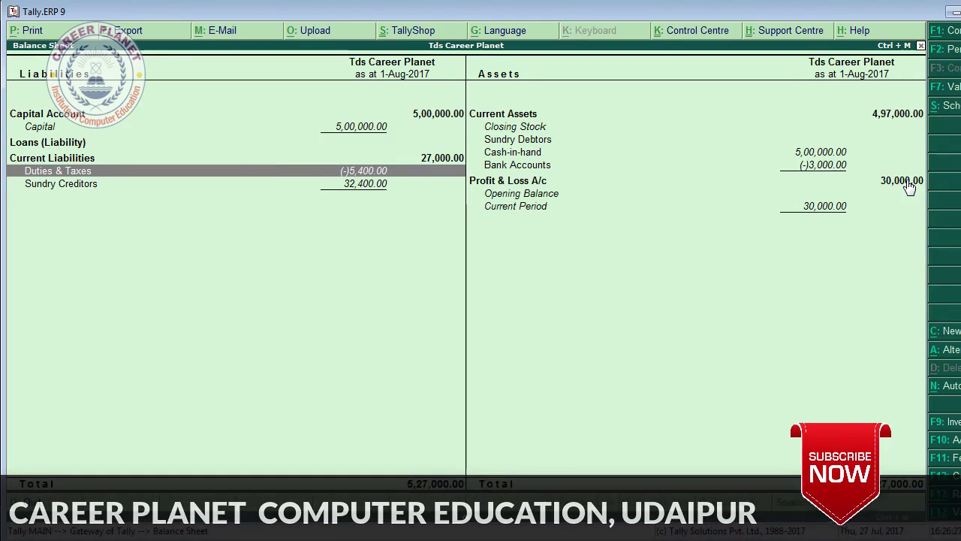
key("Return")
key("Down")
key("Up")
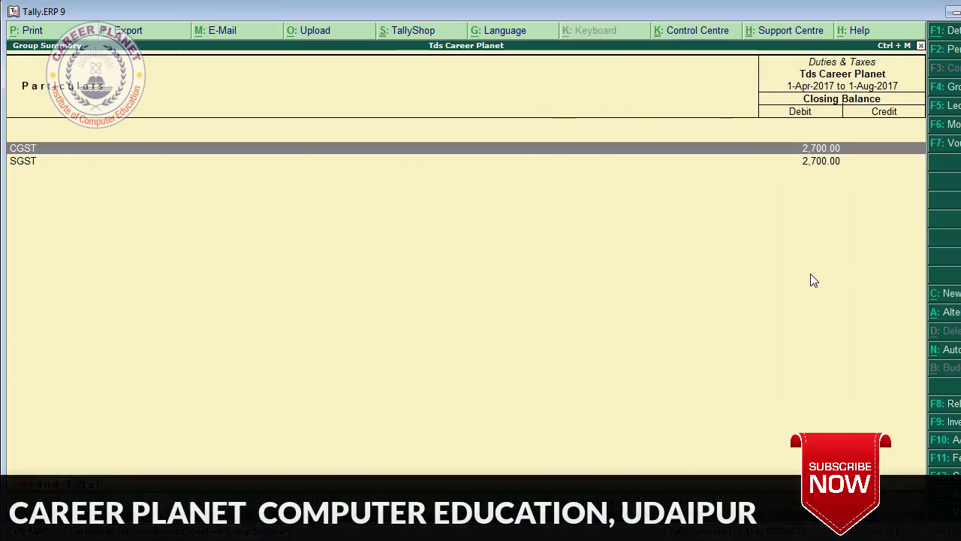
- Leave the Balance Sheet and open the Display reports from the Gateway of Tally
key("Escape")
key("Escape")
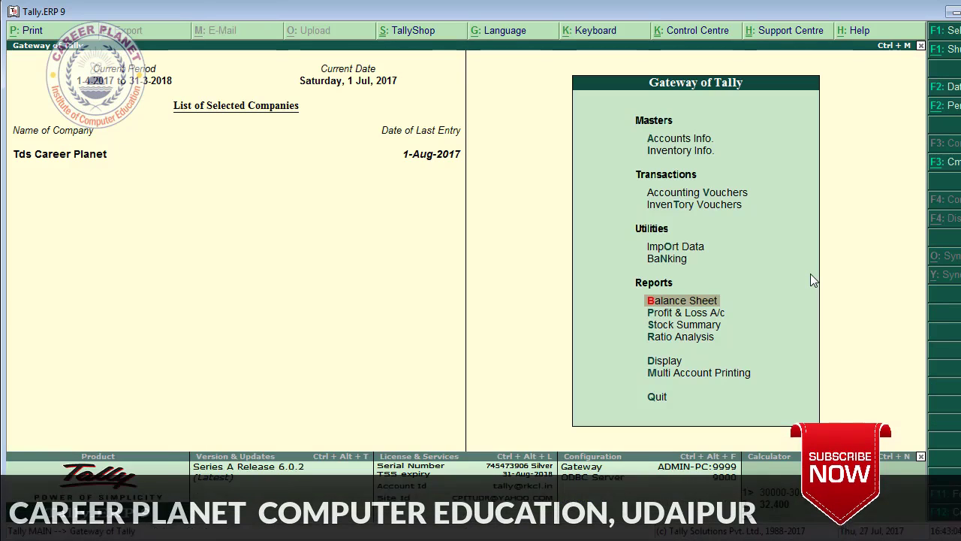
key("Down")
key("Down")
key("Down")
key("Down")
key("Down")
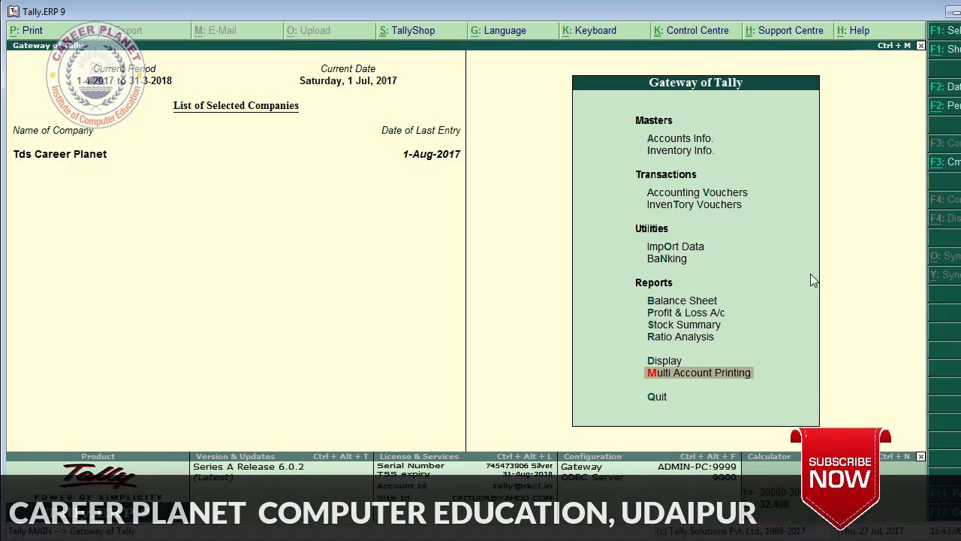
key("Up")
key("Return")
- Open the Form 26Q return from the TDS statutory reports
key("Down")
key("Down")
key("Down")
key("Down")
key("Down")
key("Down")
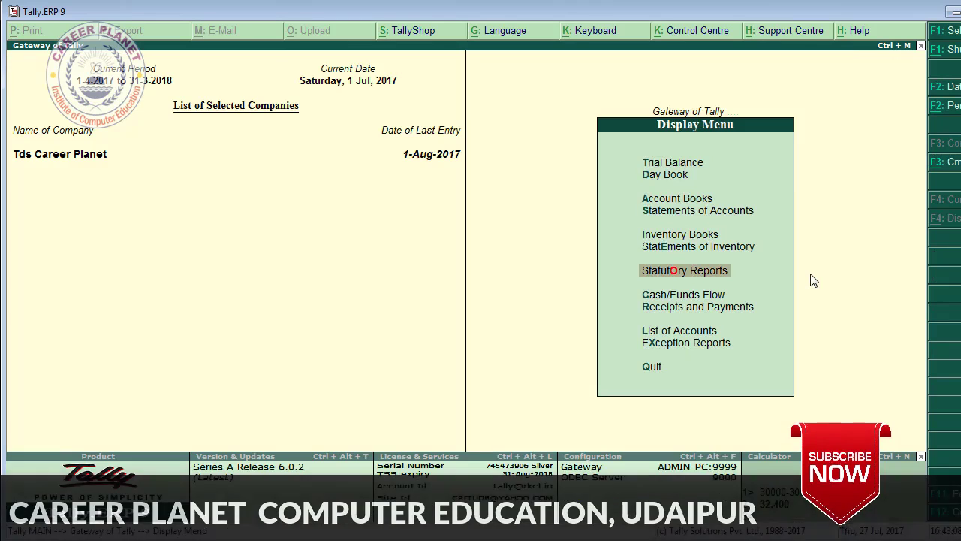
key("Return")
key("Down")
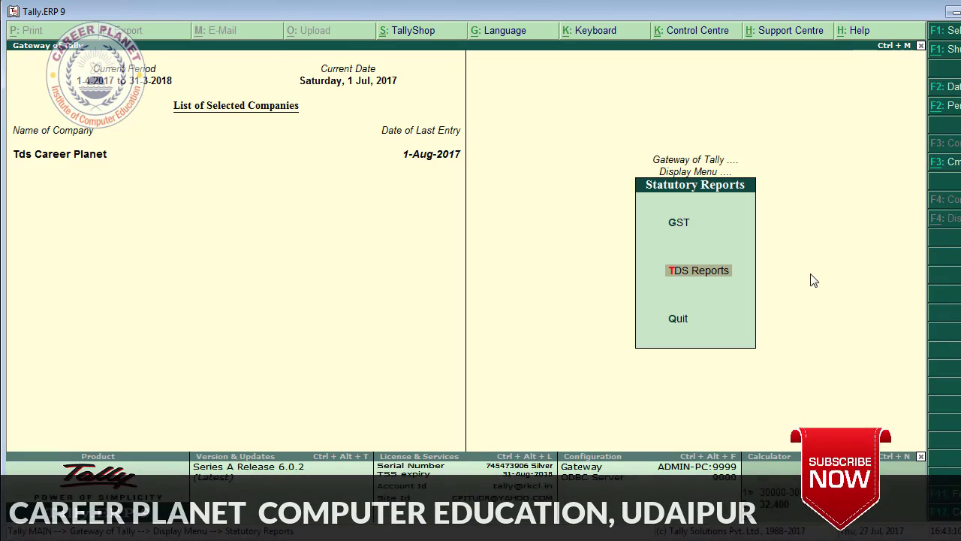
key("Return")
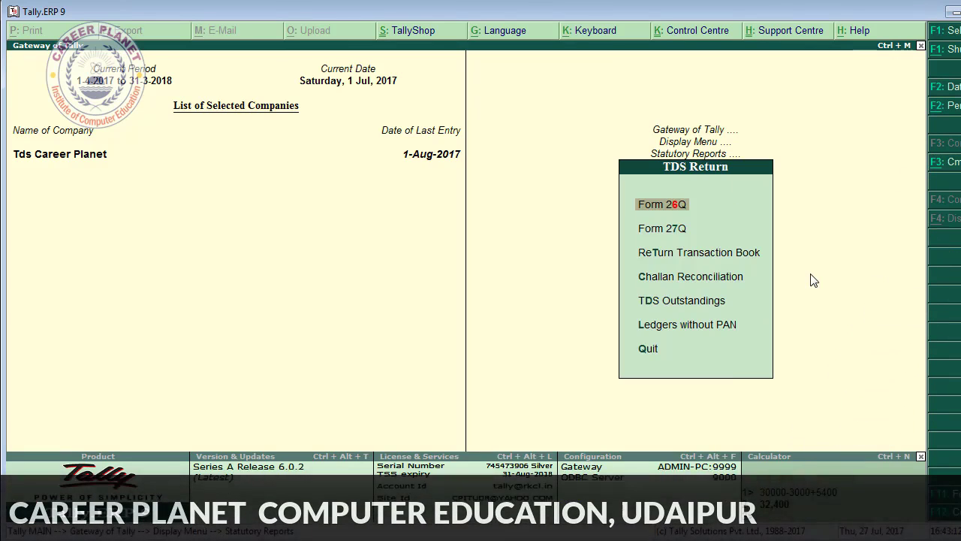
key("Return")
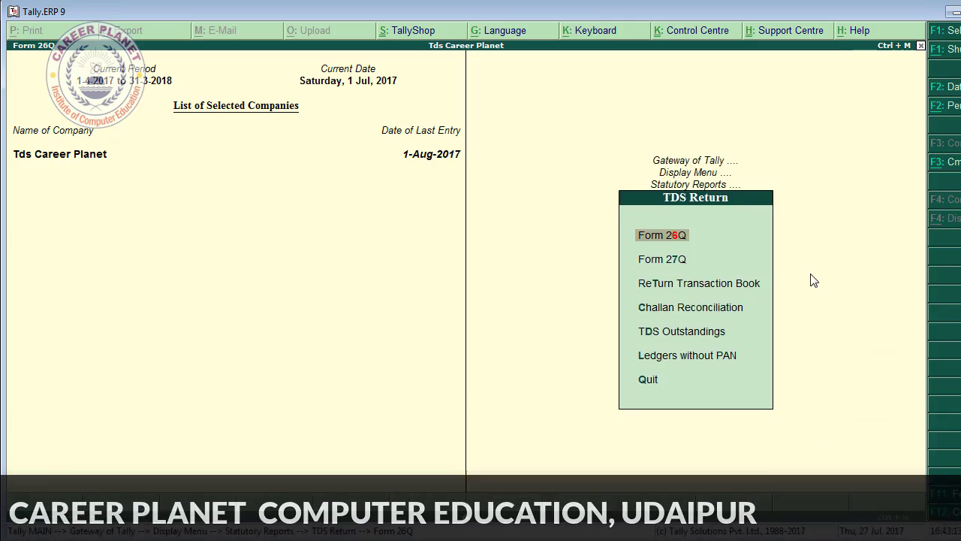
- Drill into Deduction at Normal Rate in Form 26Q down to Owner Mr. X's nature of payment, and return to the form
key("Down")
key("Down")
key("Down")
key("Down")
key("Down")
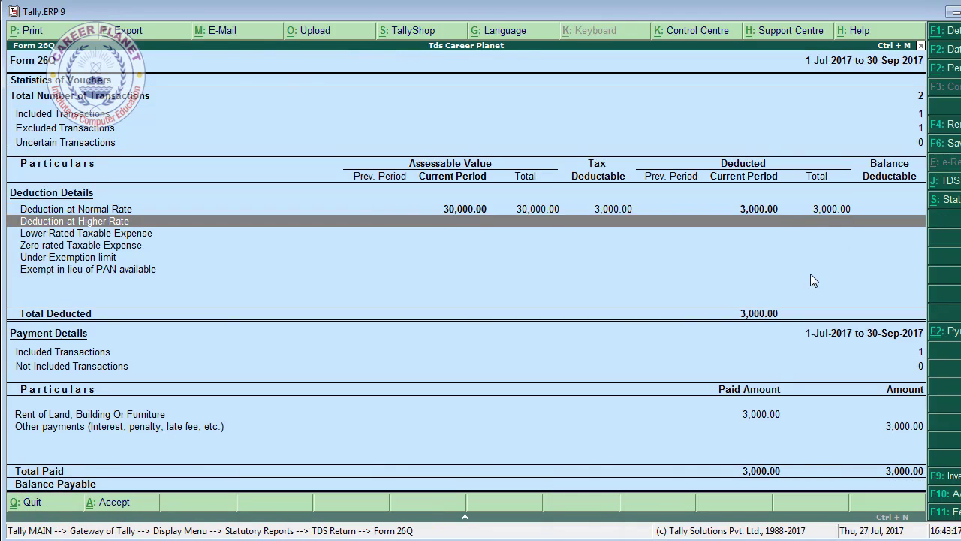
key("Up")
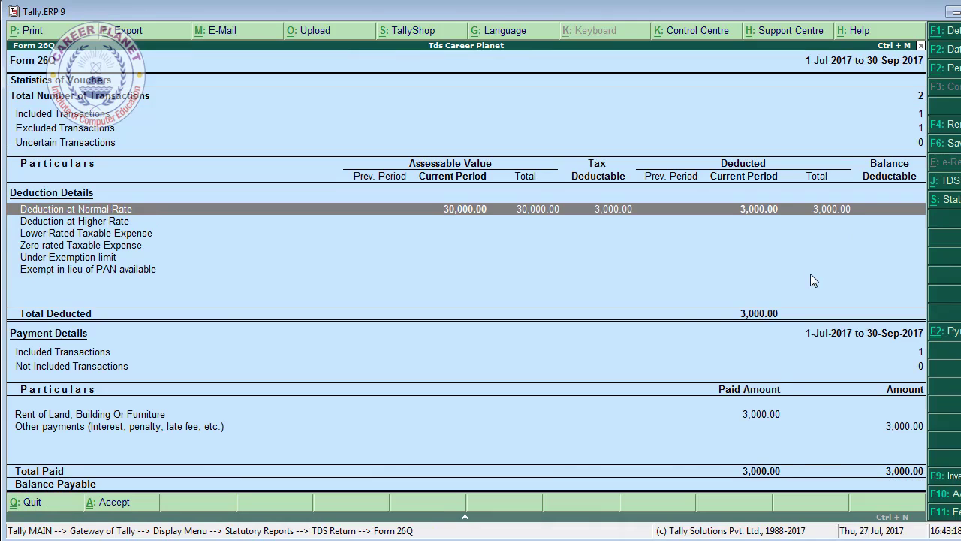
key("Return")
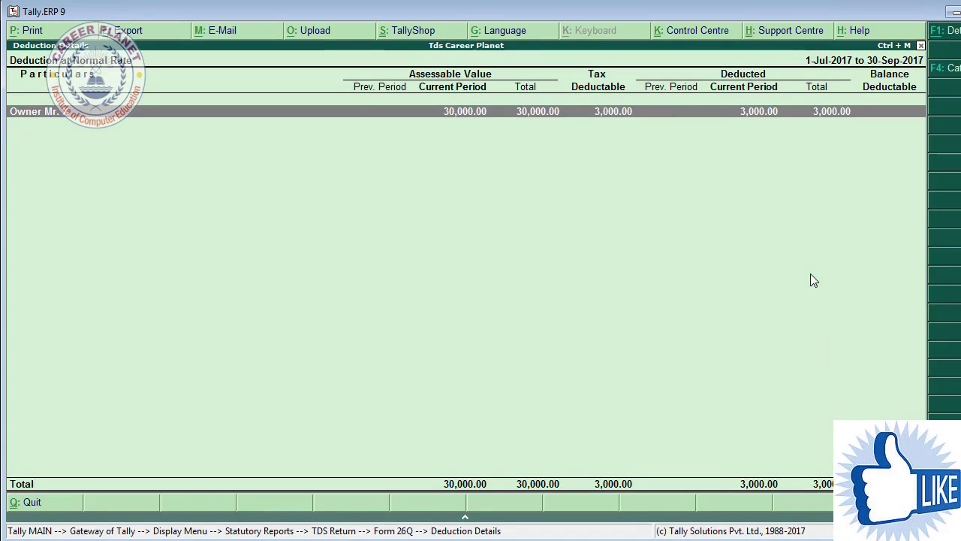
key("Return")
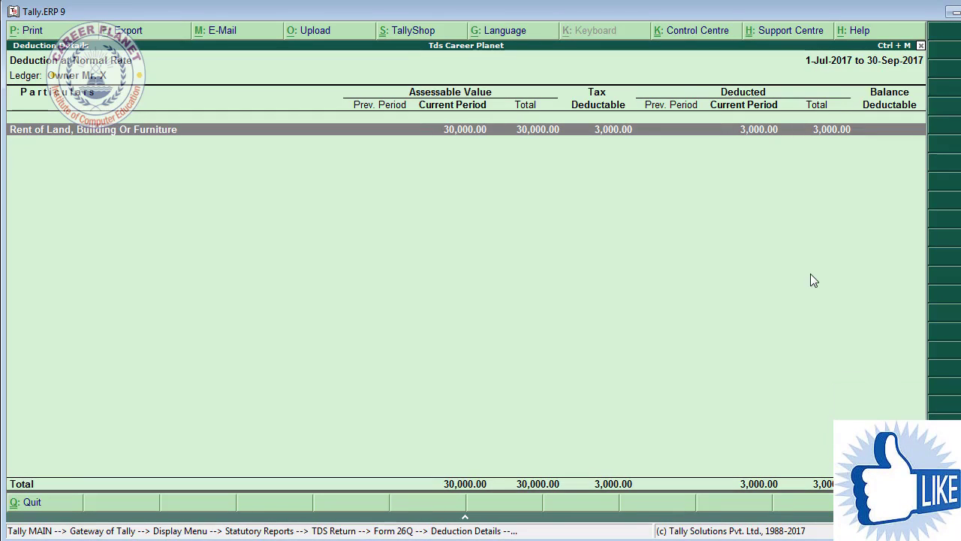
key("Escape")
key("Escape")
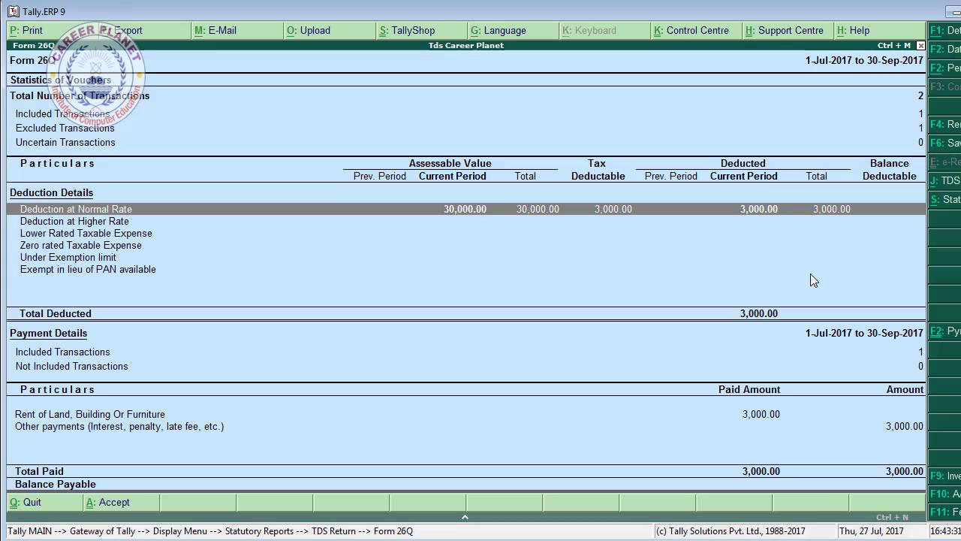